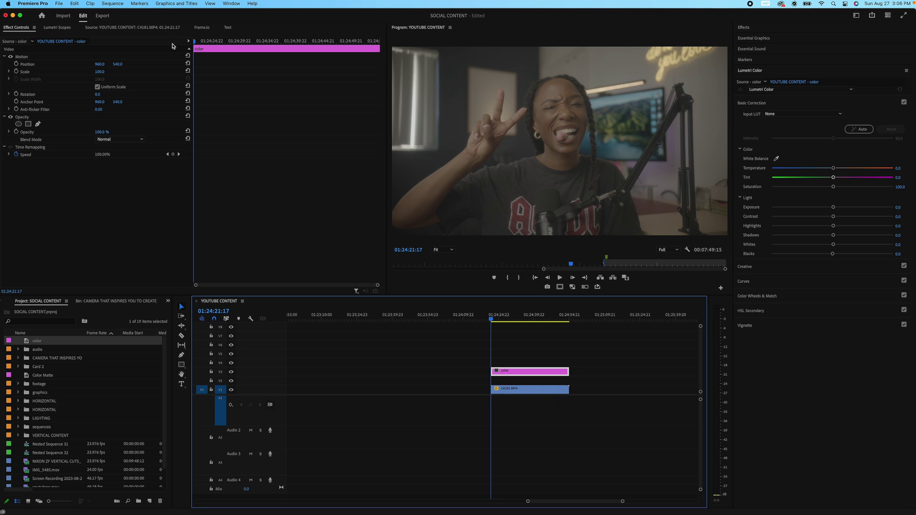
# Show the Lumetri Scopes and examine the vectorscope, RGB parade and waveform at full-window size before restoring the layout
pyautogui.click(61, 28)
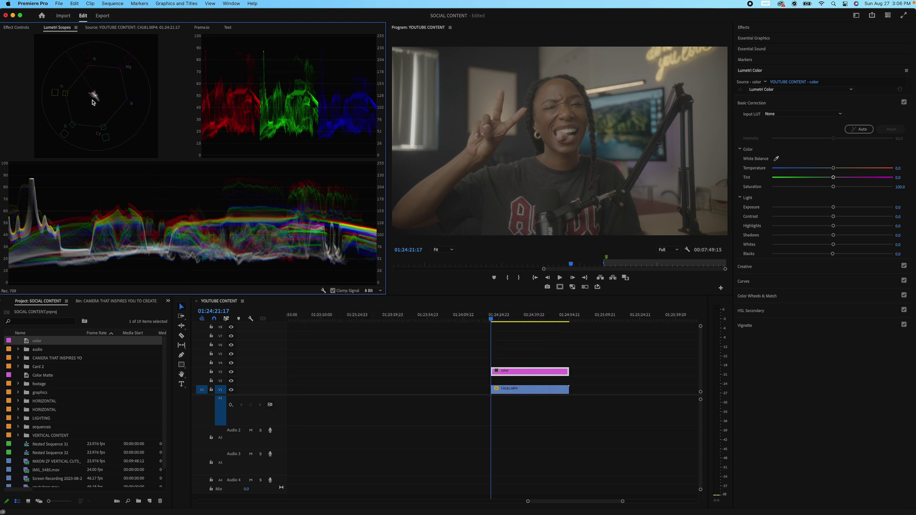
pyautogui.press('`')
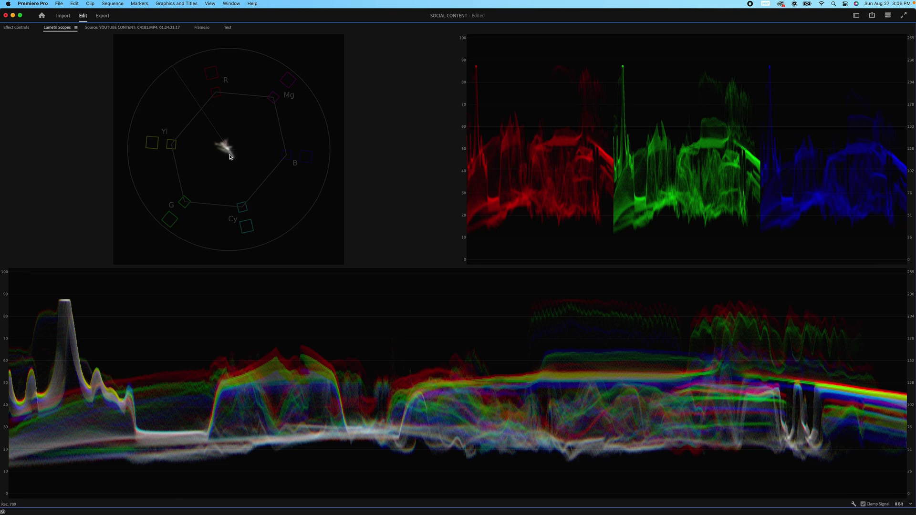
pyautogui.press('`')
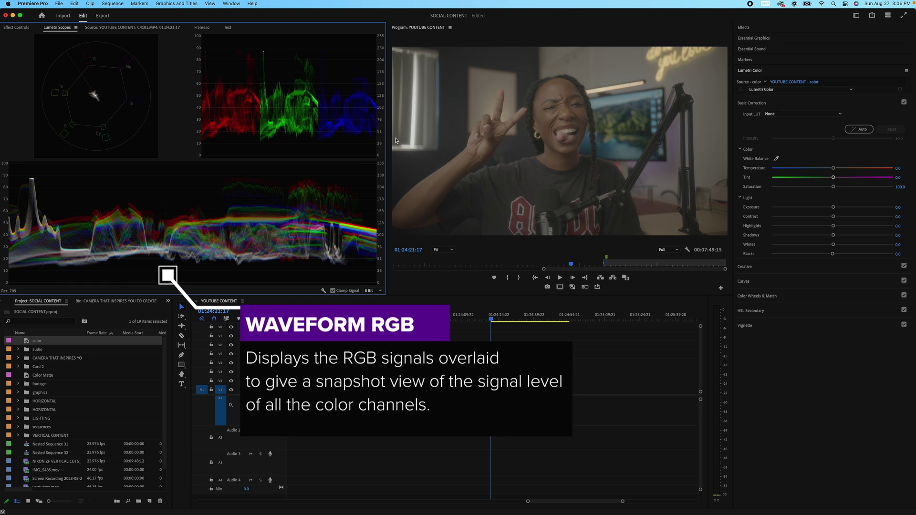
# Load SLog3SGamut3.CineToLC-709.cube from the Sony Rec 709 Luts folder as the Basic Correction input LUT
pyautogui.click(748, 74)
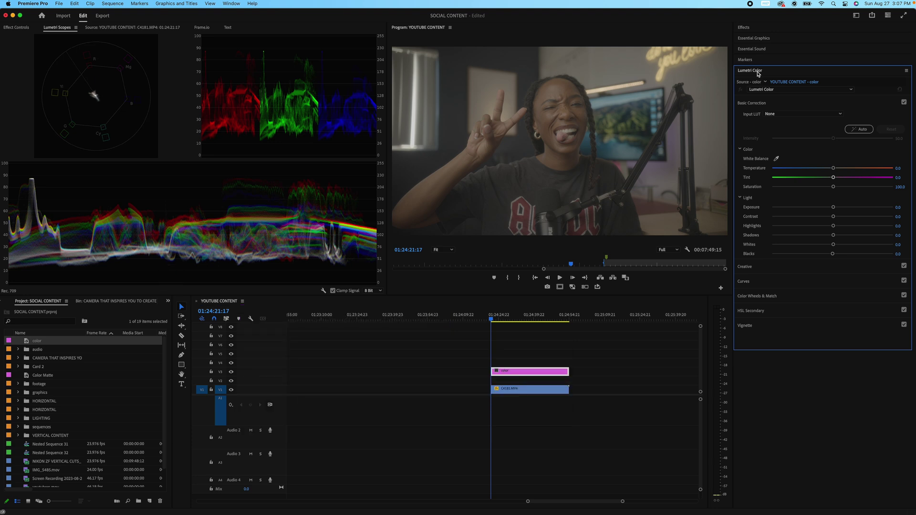
pyautogui.click(752, 104)
pyautogui.click(750, 72)
pyautogui.click(750, 72)
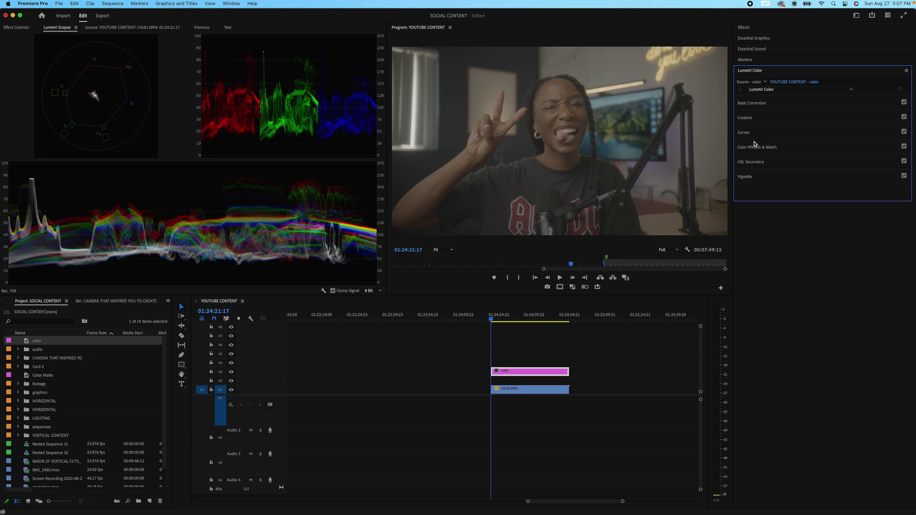
pyautogui.click(761, 104)
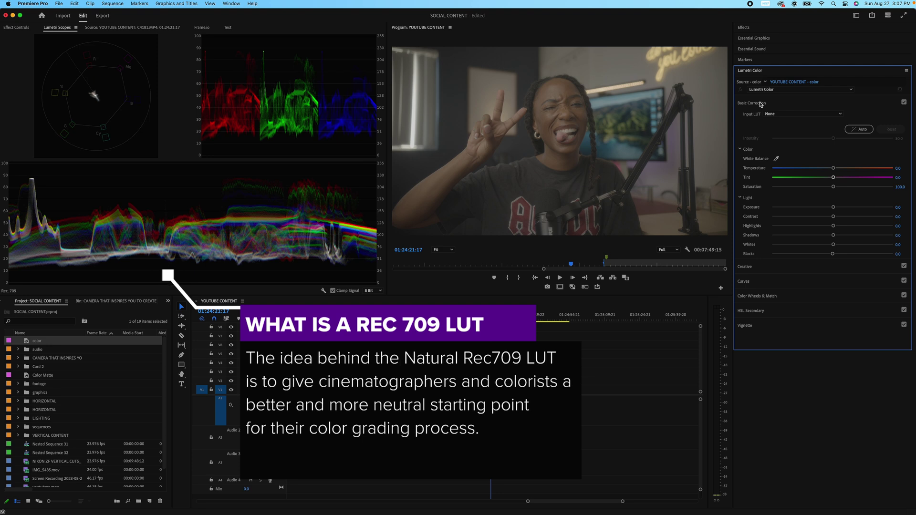
pyautogui.click(770, 115)
pyautogui.click(774, 138)
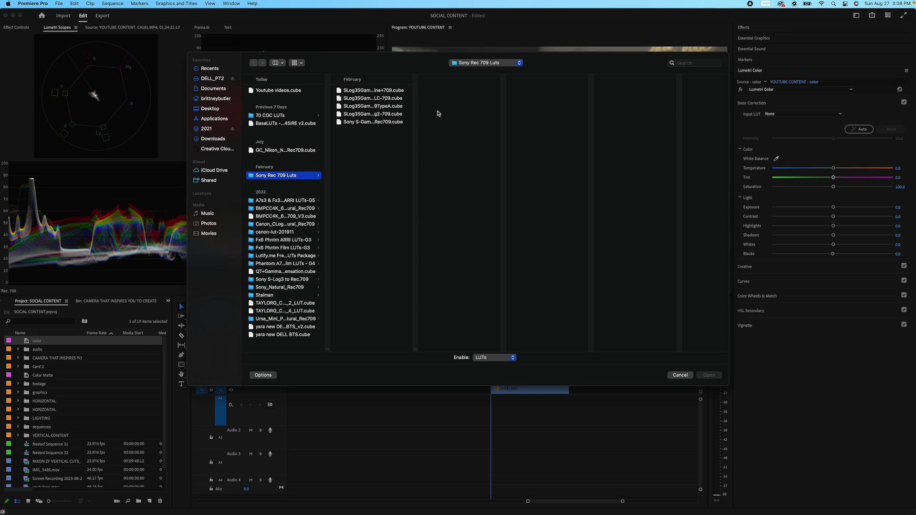
pyautogui.moveTo(417, 349); pyautogui.dragTo(489, 346)
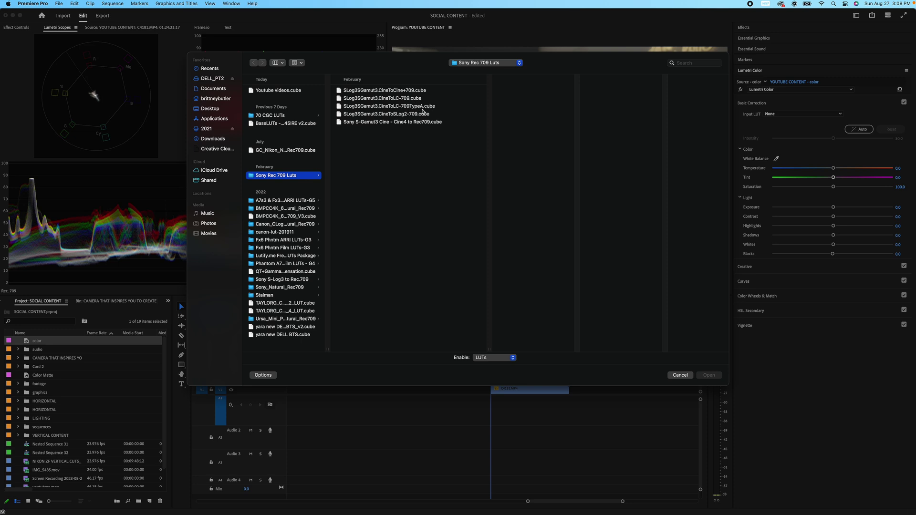
pyautogui.click(407, 99)
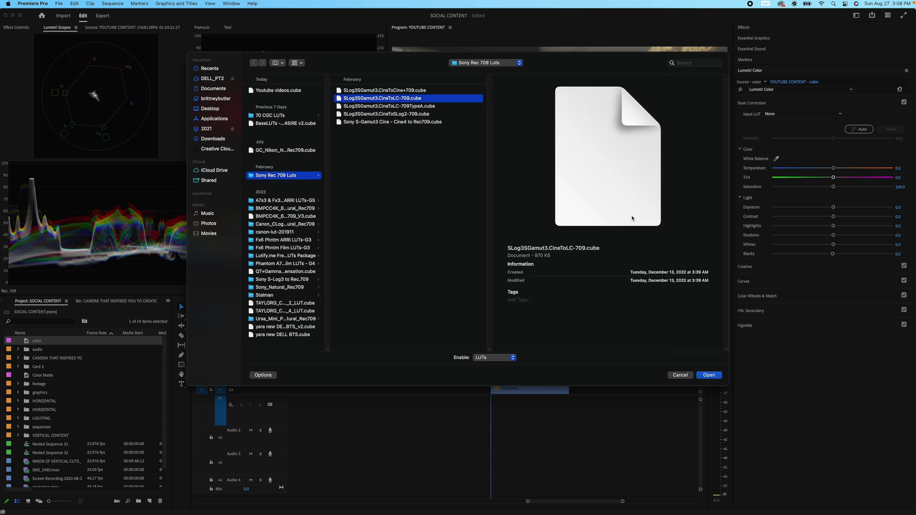
pyautogui.click(708, 375)
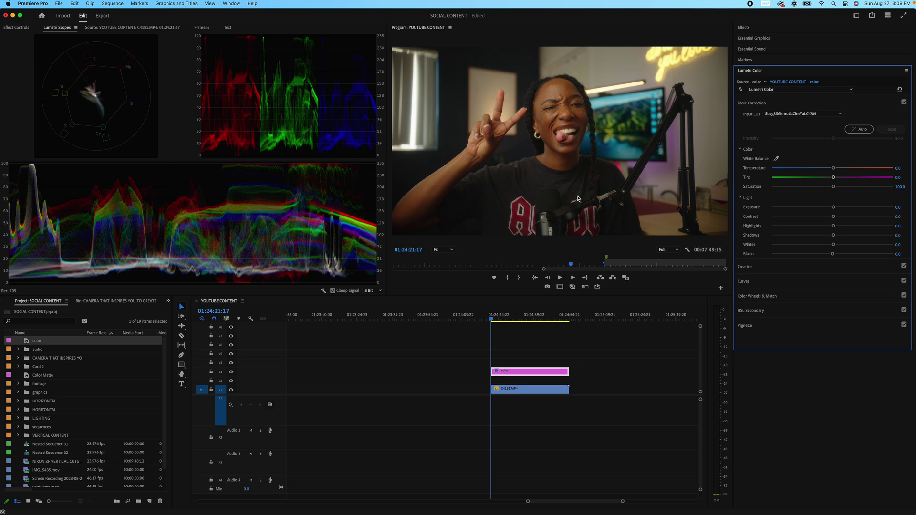
# Clear the input LUT and try the ALEXA_Default_LogC2Rec709 preset on the color layer
pyautogui.click(773, 114)
pyautogui.click(775, 121)
pyautogui.click(780, 117)
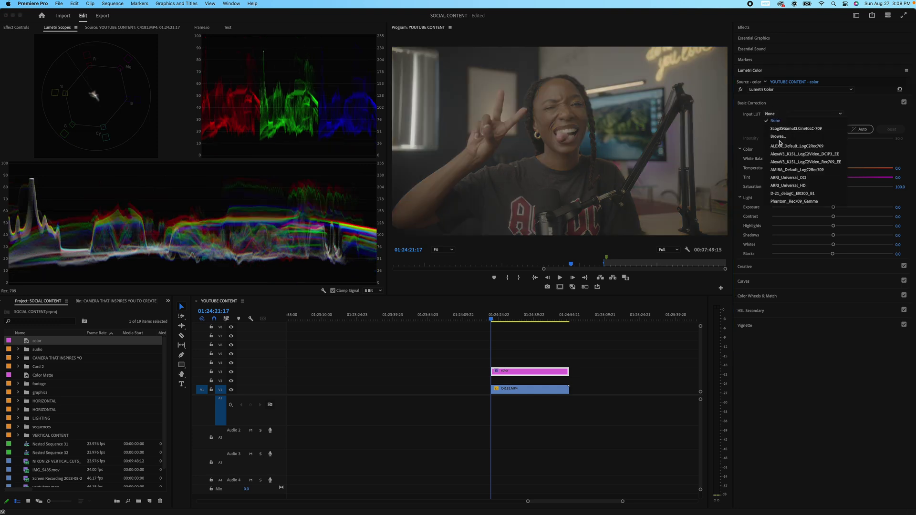
pyautogui.click(780, 146)
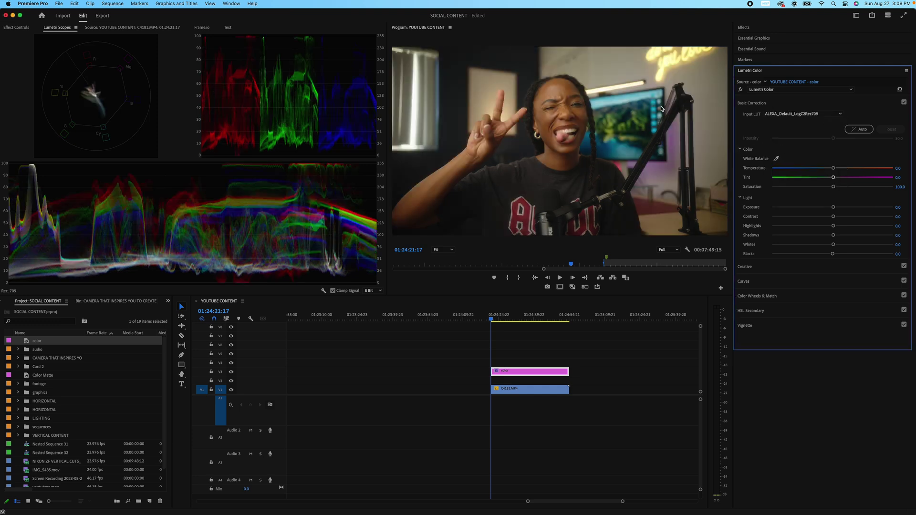
# Try the AlexaV3_K1S1_LogC2Video_DCIP3_EE and AlexaV3_K1S1_LogC2Video_Rec709_EE input LUTs, and return to ALEXA_Default_LogC2Rec709
pyautogui.click(770, 114)
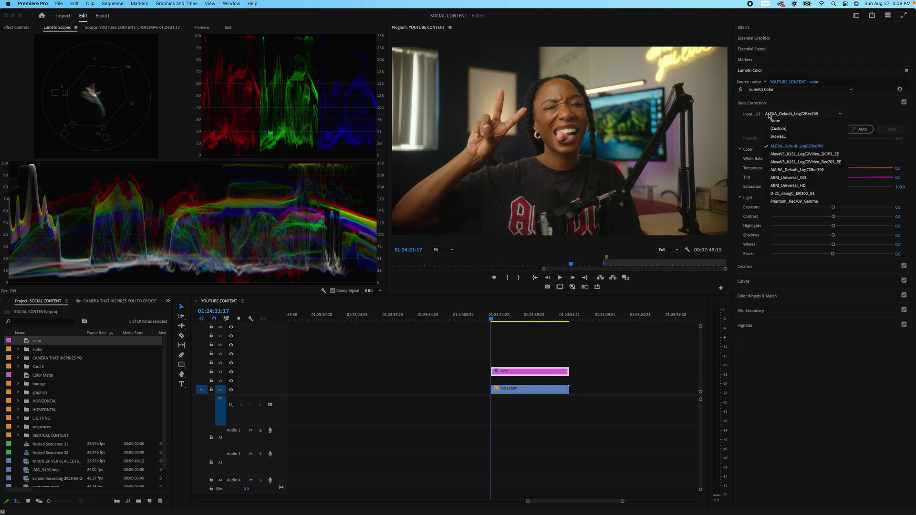
pyautogui.click(776, 153)
pyautogui.click(780, 116)
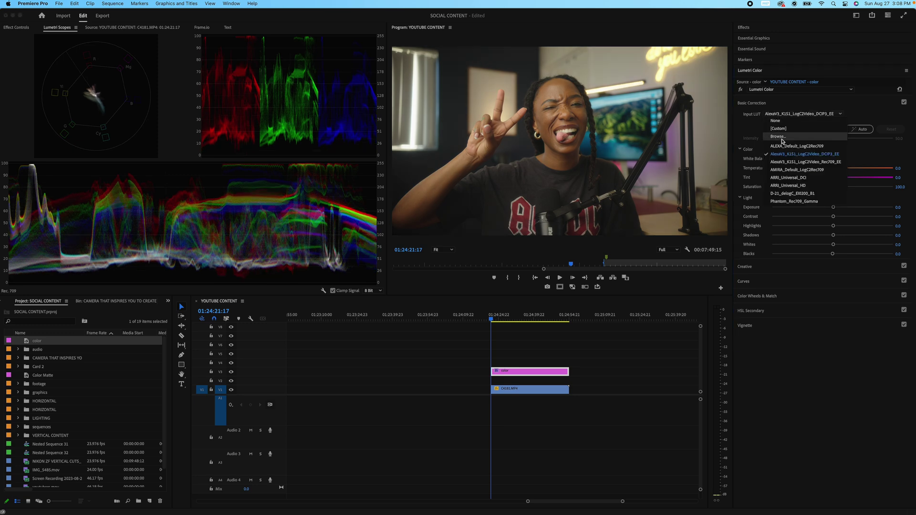
pyautogui.click(783, 163)
pyautogui.click(786, 115)
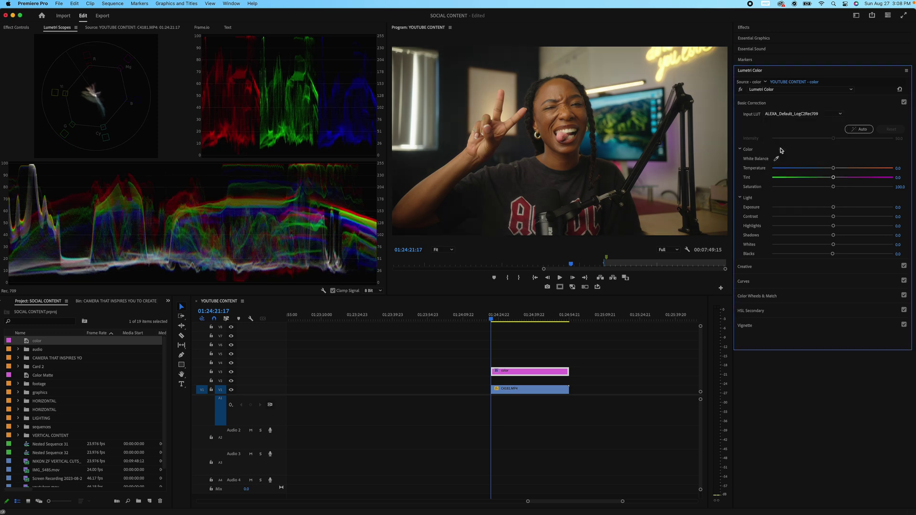
pyautogui.click(784, 146)
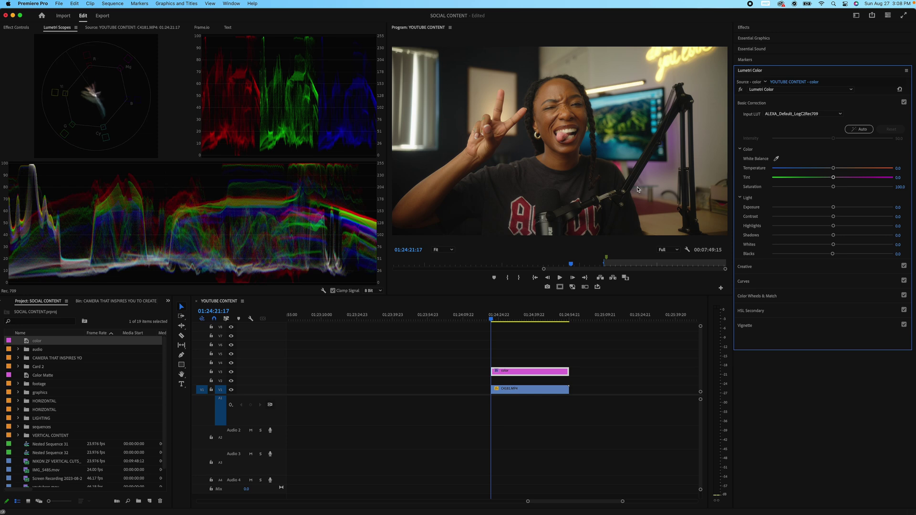
# Replace the input LUT with SLog3SGamut3.CineToLC-709.cube from the Sony Rec 709 Luts folder
pyautogui.click(813, 114)
pyautogui.click(791, 141)
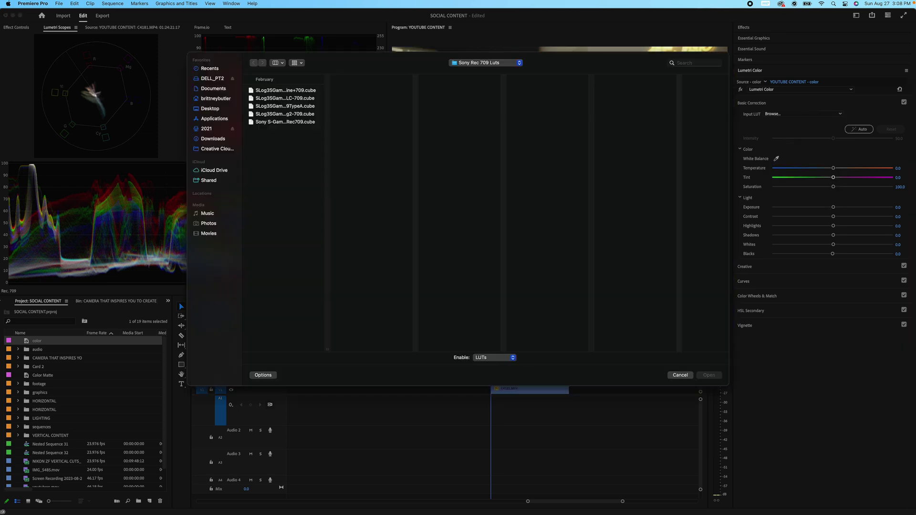
pyautogui.click(286, 99)
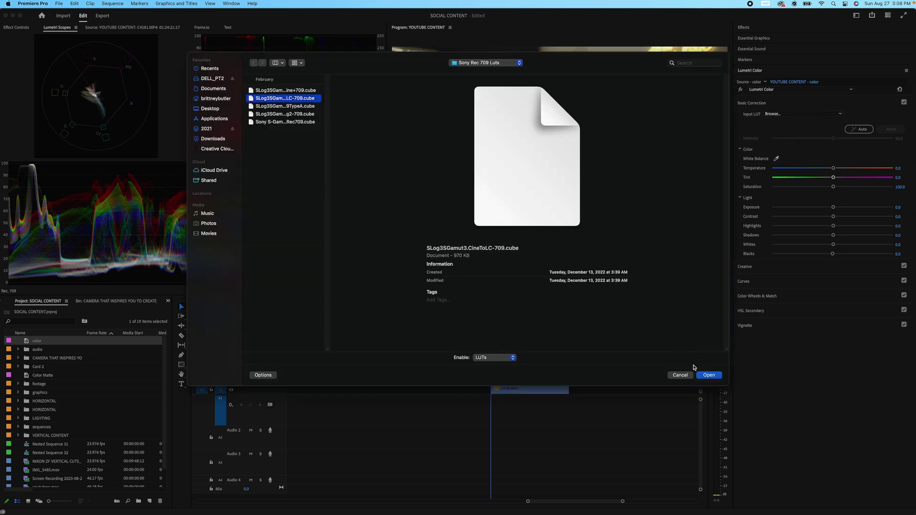
pyautogui.click(707, 375)
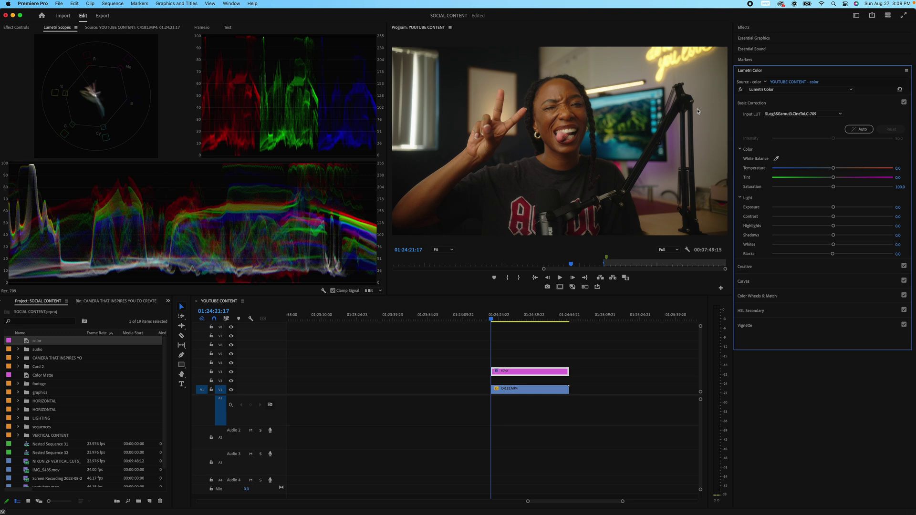
# Try the ALEXA_Default_LogC2Rec709 input LUT once more and undo the change
pyautogui.click(808, 114)
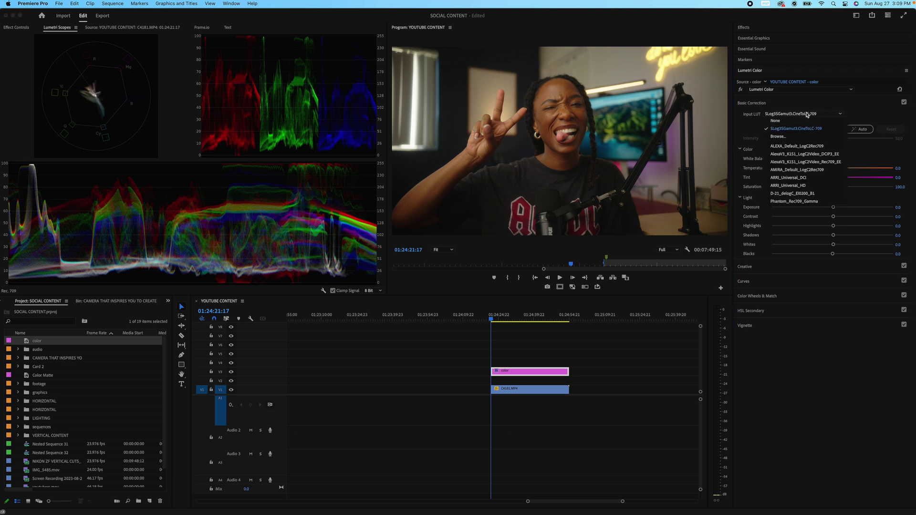
pyautogui.click(795, 148)
pyautogui.press('super+z')
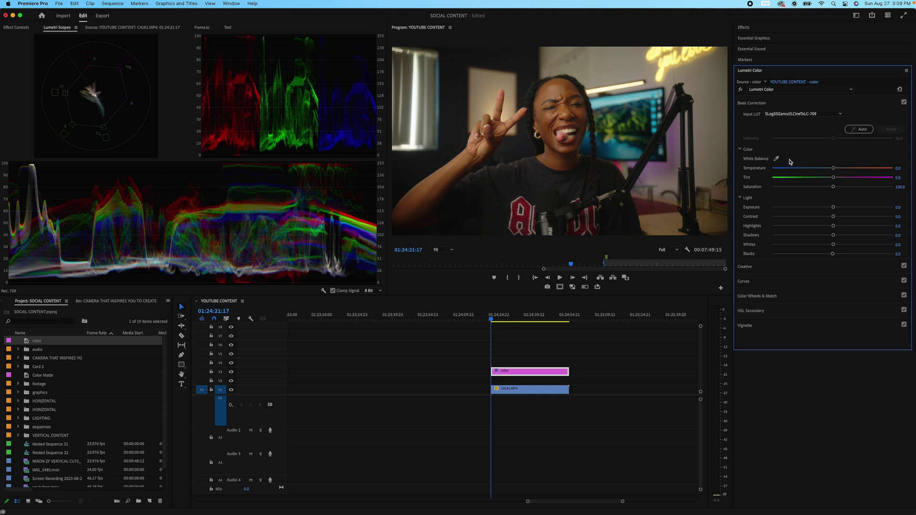
# Try sampling the white balance from the subject's teeth with the preview at 200%, and undo it after fitting the preview
pyautogui.click(442, 251)
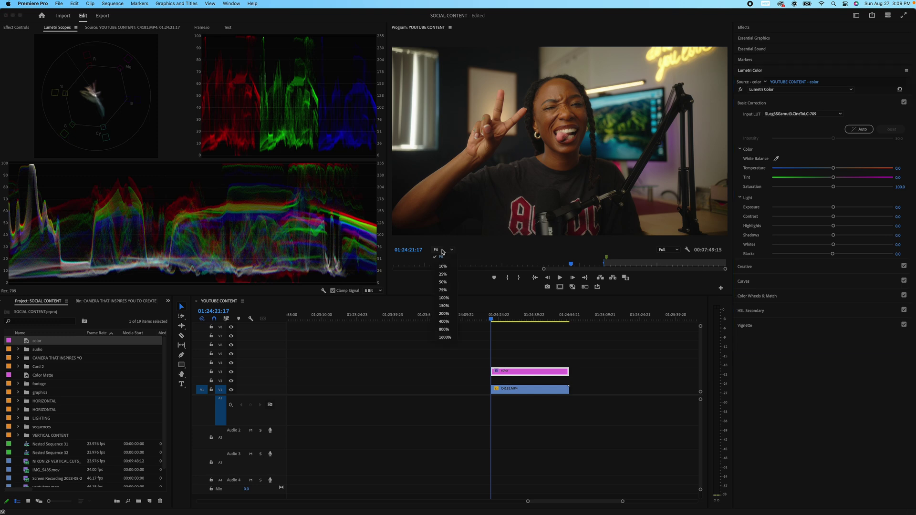
pyautogui.click(447, 302)
pyautogui.click(448, 251)
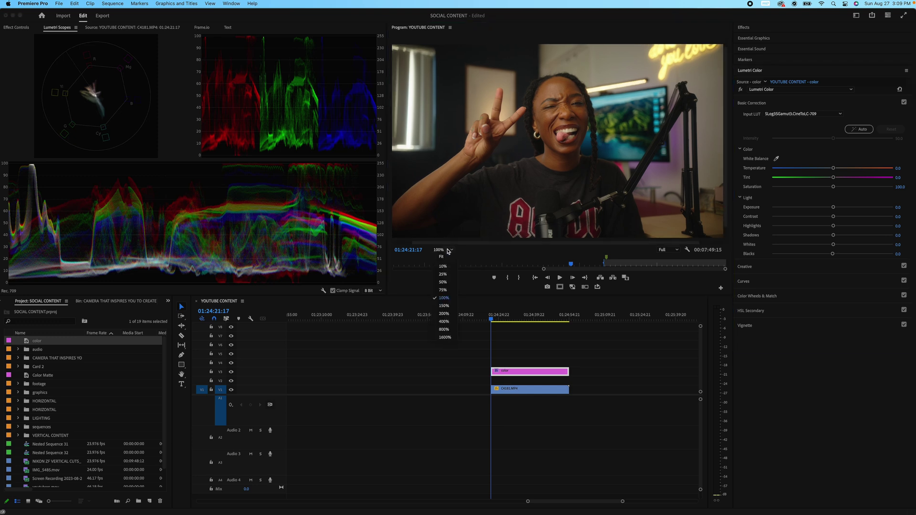
pyautogui.click(444, 317)
pyautogui.click(776, 159)
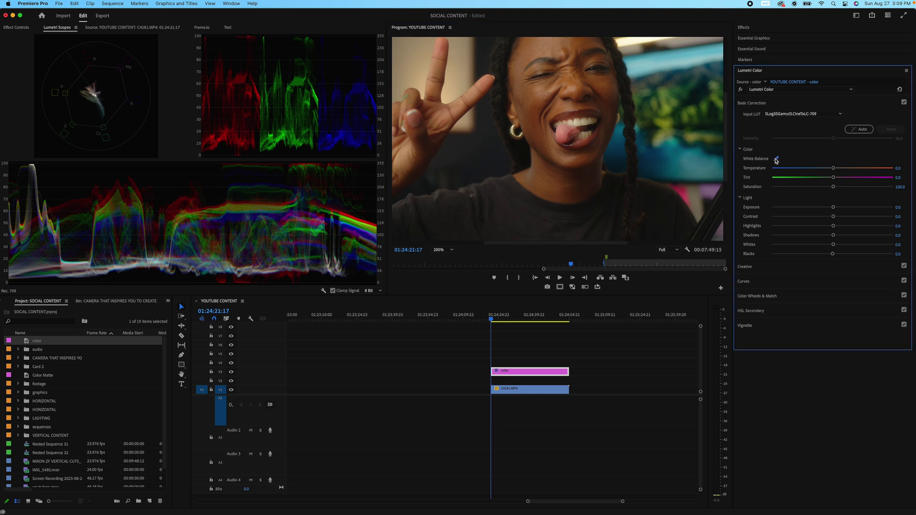
pyautogui.click(580, 120)
pyautogui.click(442, 250)
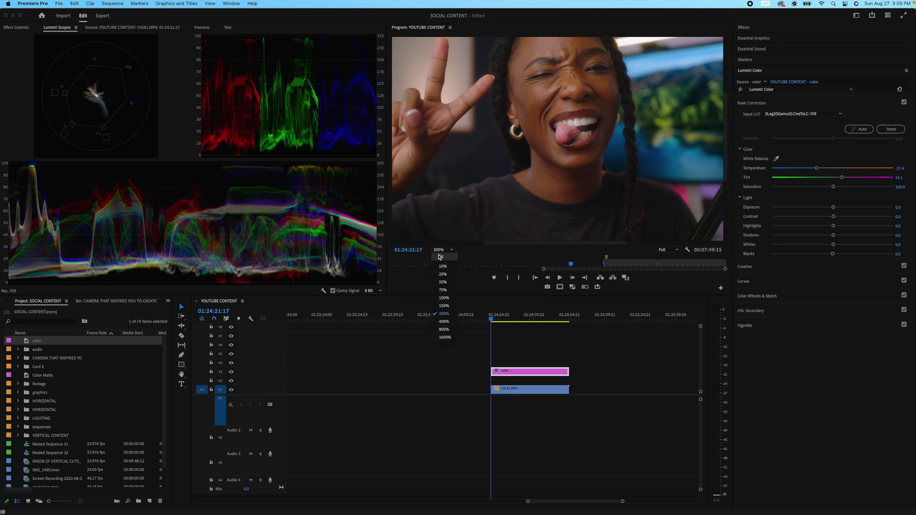
pyautogui.click(441, 256)
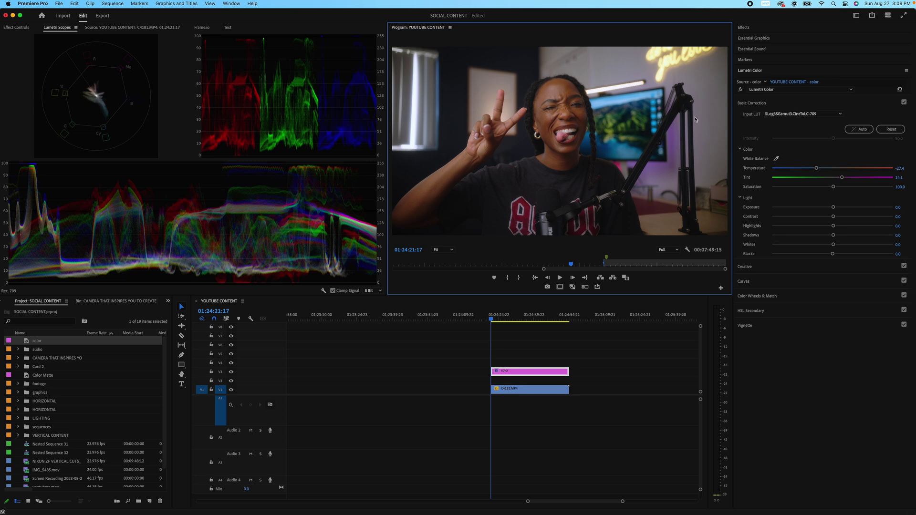
pyautogui.press('super+z')
# Try sampling the white balance from the wall behind the subject, and undo the correction
pyautogui.click(776, 158)
pyautogui.click(613, 57)
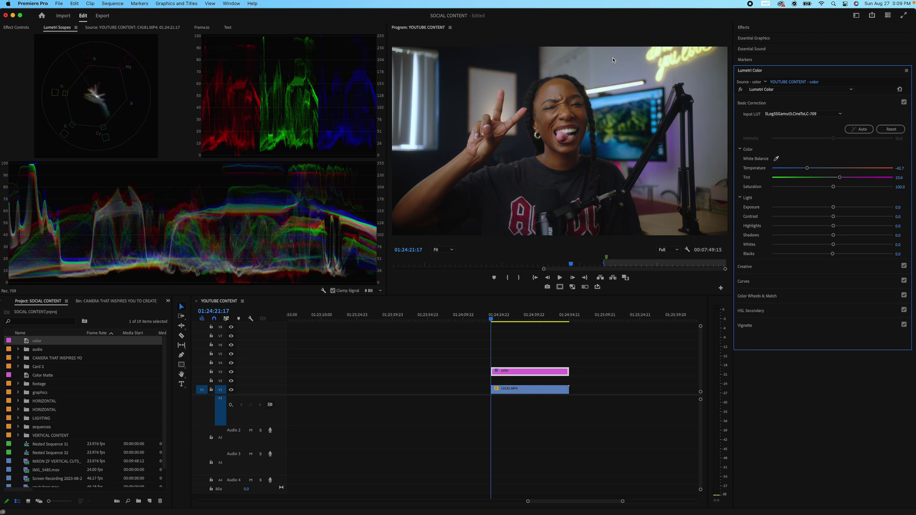
pyautogui.press('super+z')
# Sample the white balance from the subject's teeth in the enlarged preview, fit the preview again and save the project
pyautogui.press('=')
pyautogui.click(578, 118)
pyautogui.click(447, 250)
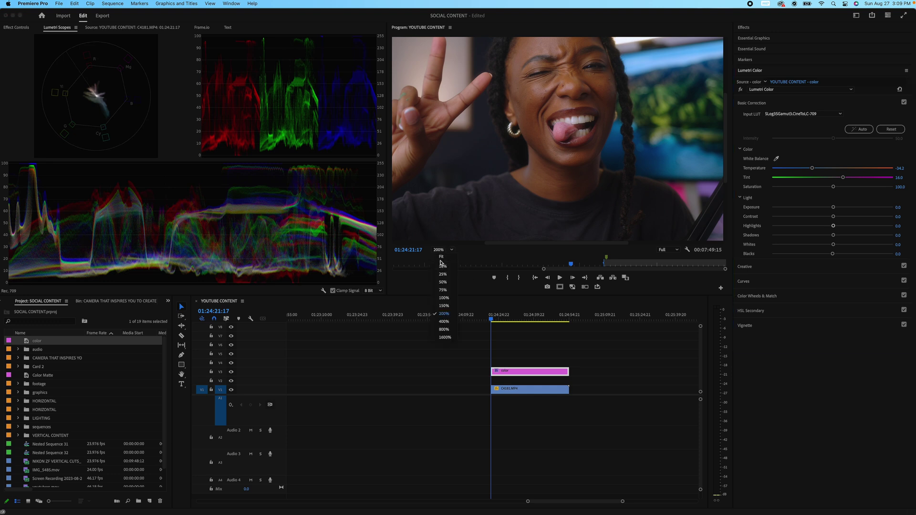
pyautogui.click(442, 258)
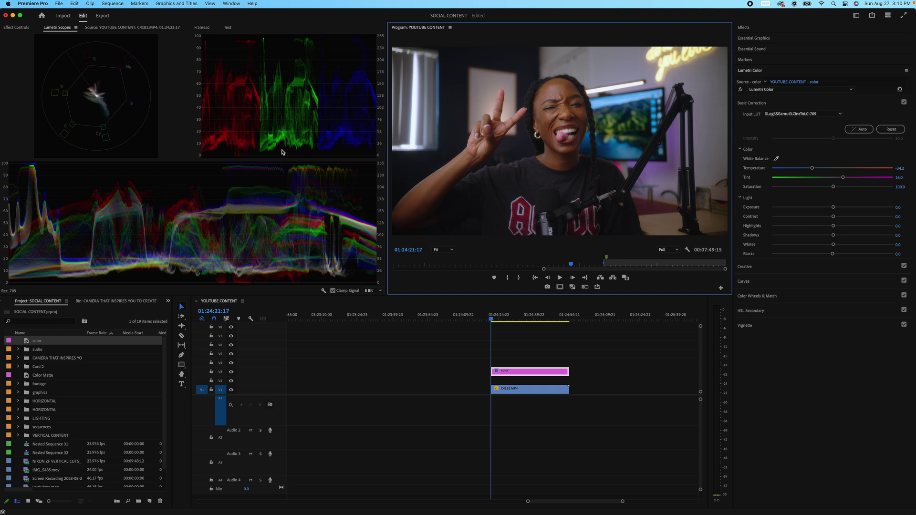
pyautogui.press('super+s')
# Adjust the Basic Correction light values to Contrast 9.5, Highlights -5.9, Shadows -5 and Whites -5
pyautogui.moveTo(833, 218); pyautogui.dragTo(827, 246)
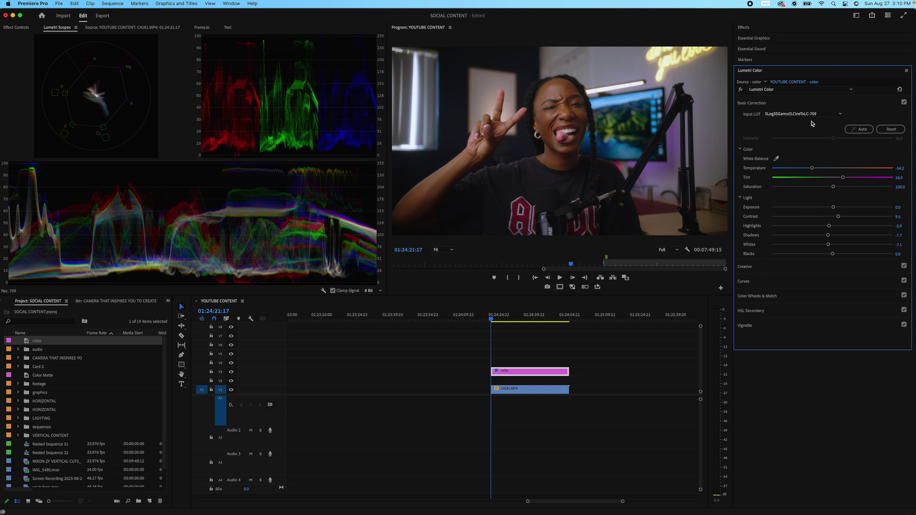
pyautogui.click(901, 245)
pyautogui.write('-5')
pyautogui.press('Return')
pyautogui.click(898, 234)
pyautogui.write('-5')
pyautogui.press('Return')
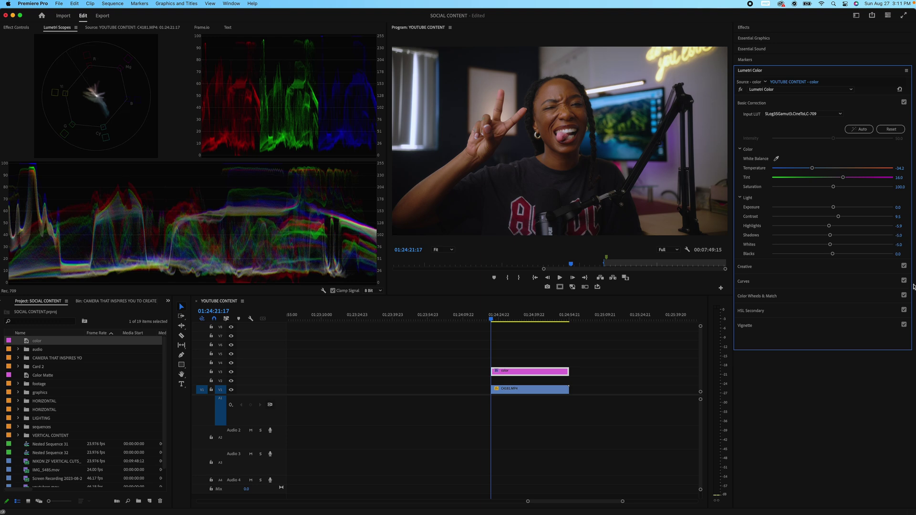
# Try lowering the Shadows to -100 and undo the change
pyautogui.moveTo(830, 235); pyautogui.dragTo(771, 239)
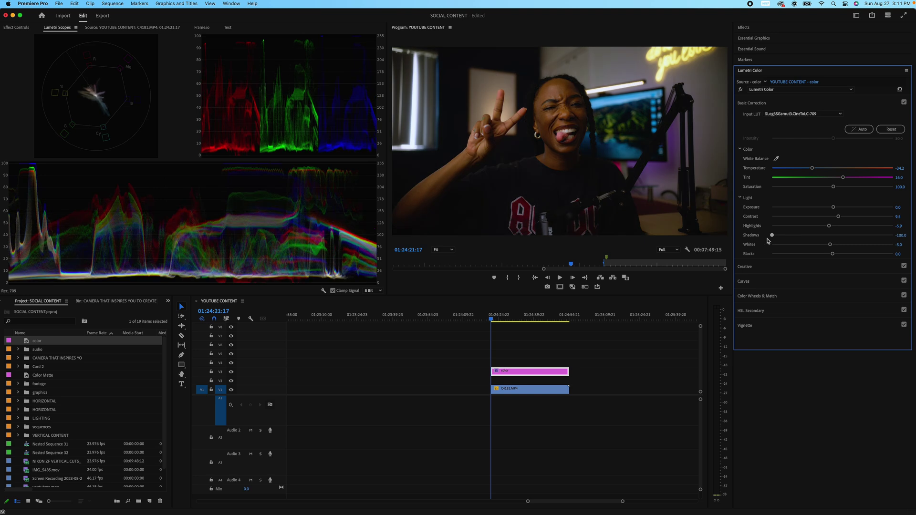
pyautogui.press('super+z')
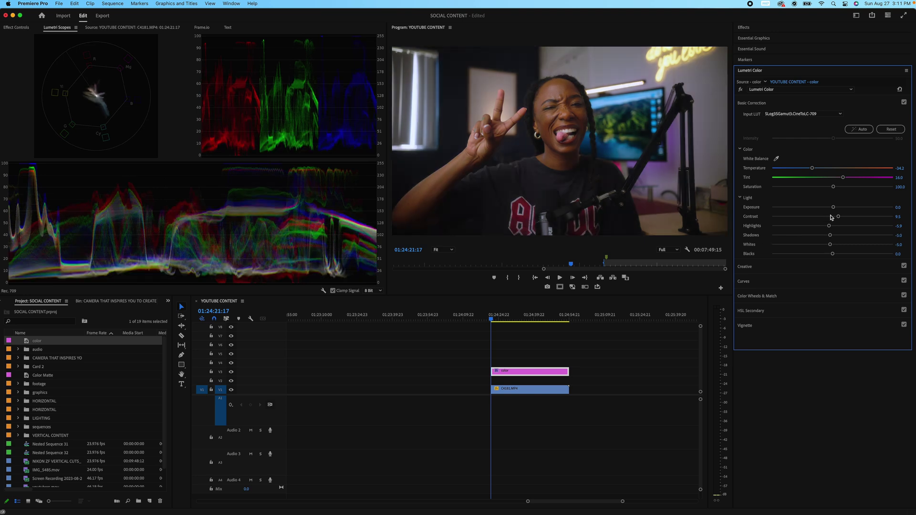
# Browse the previews of the Creative looks and apply Fuji ETERNA 250D Fuji 3510 (by Adobe) to the adjustment layer
pyautogui.click(752, 103)
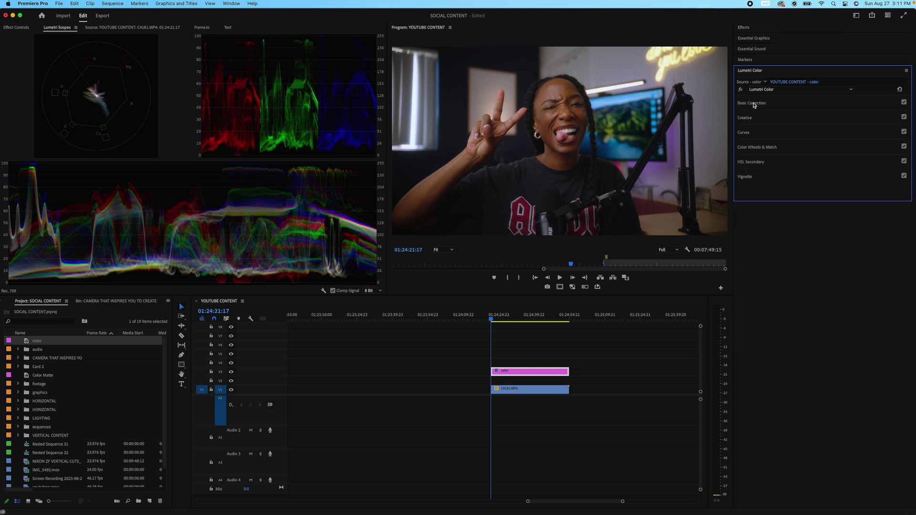
pyautogui.click(754, 119)
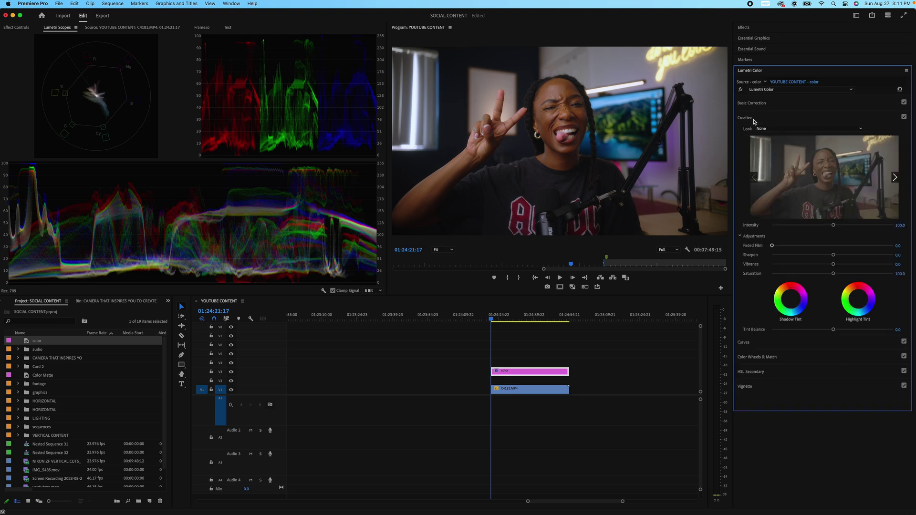
pyautogui.click(895, 178)
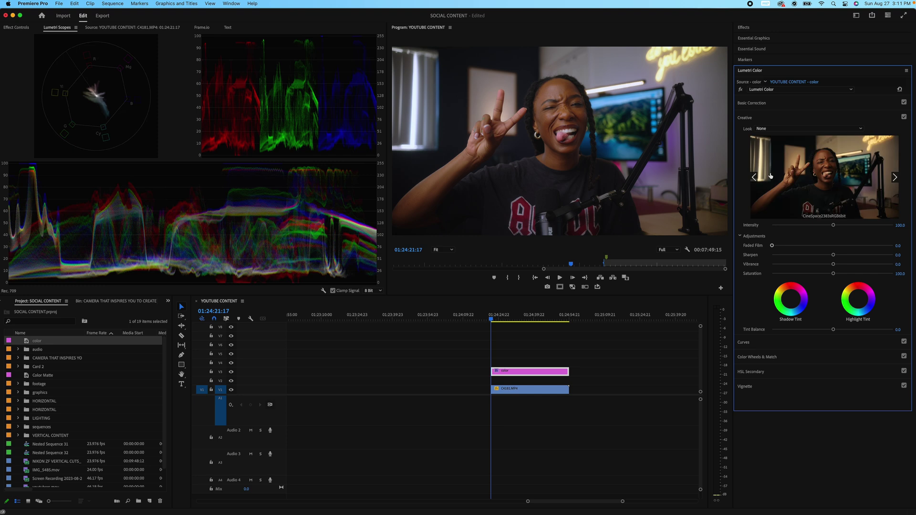
pyautogui.click(895, 177)
pyautogui.click(894, 178)
pyautogui.click(895, 178)
pyautogui.click(895, 177)
pyautogui.click(754, 178)
pyautogui.click(755, 177)
pyautogui.click(754, 177)
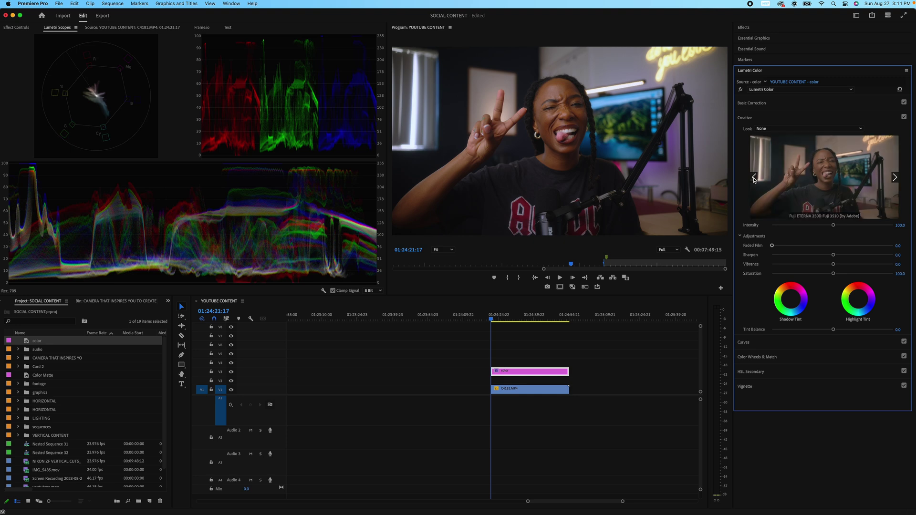
pyautogui.click(797, 185)
pyautogui.click(797, 185)
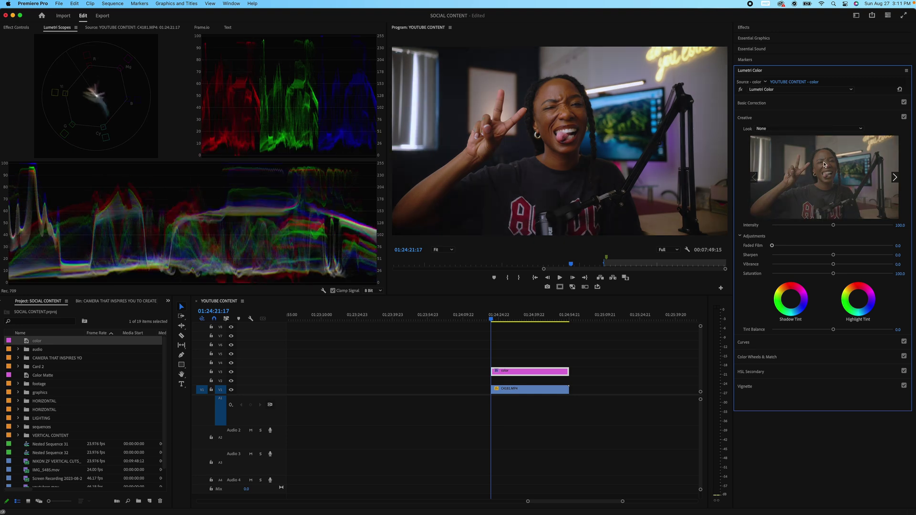
pyautogui.click(894, 178)
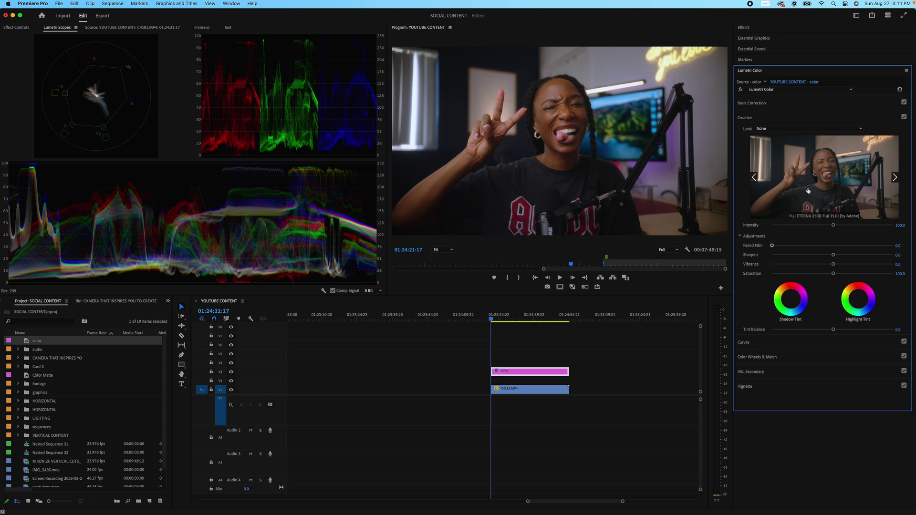
pyautogui.click(833, 177)
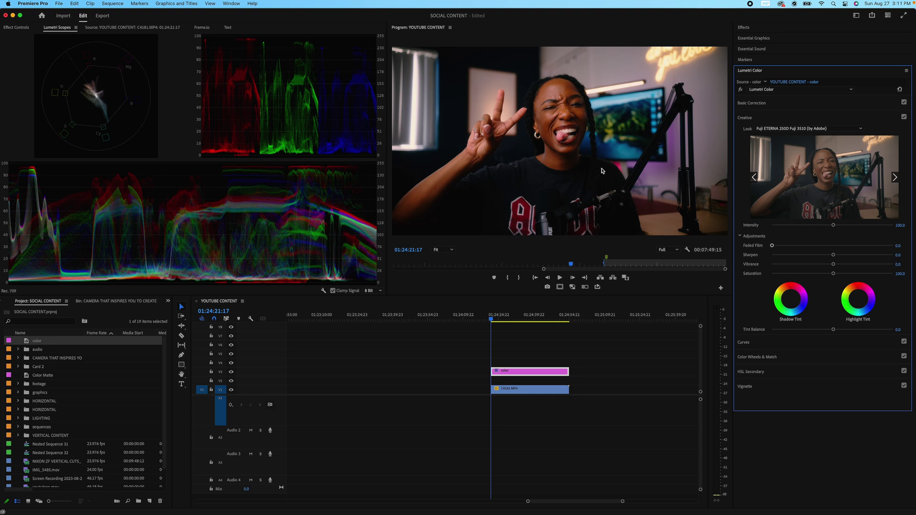
# Compare the Creative look at intensities of 50 and 25, and settle on 50
pyautogui.click(901, 225)
pyautogui.write('50')
pyautogui.press('Return')
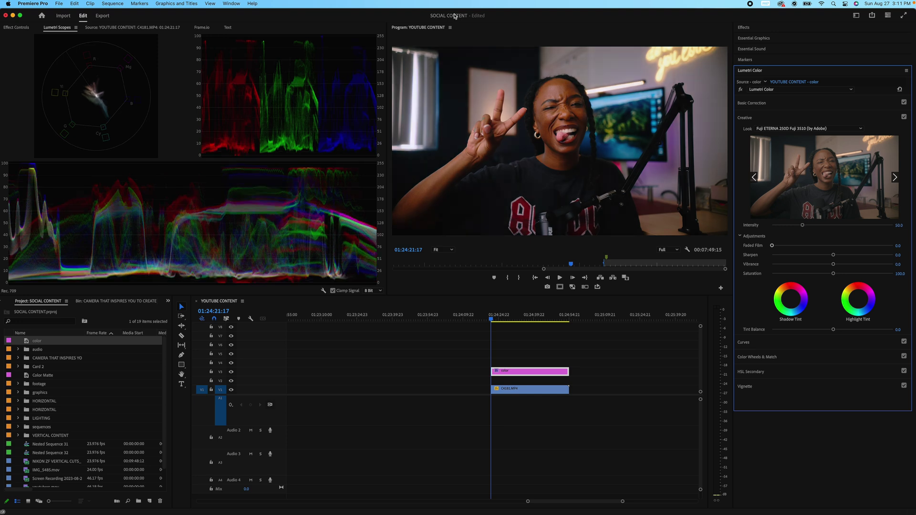
pyautogui.click(899, 225)
pyautogui.write('25')
pyautogui.press('Return')
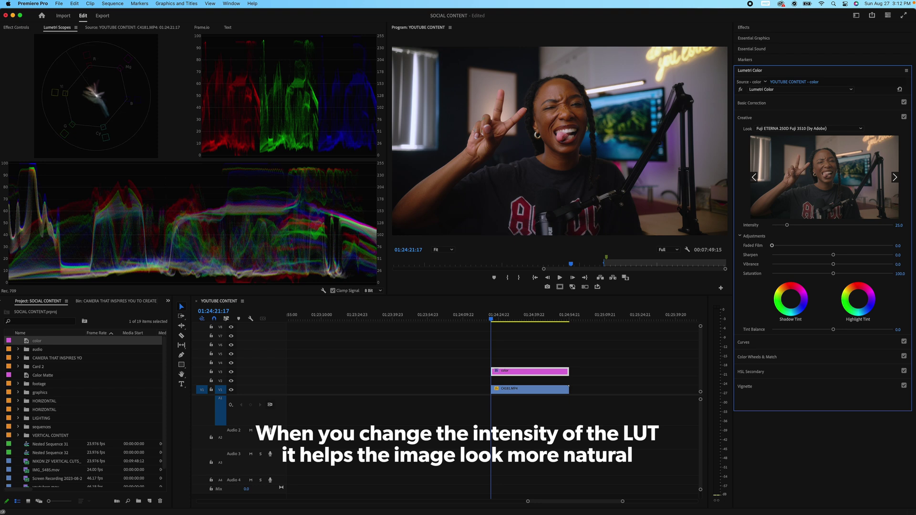
pyautogui.click(898, 224)
pyautogui.write('5')
pyautogui.press('Return')
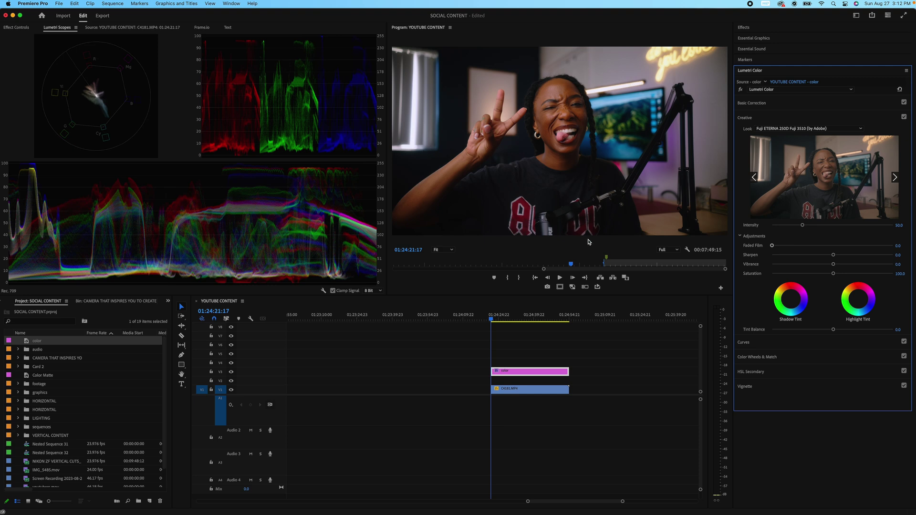
# Export the current frame as a JPEG named "color grade", imported into the project, and place it on V1 ahead of the footage clip
pyautogui.click(548, 286)
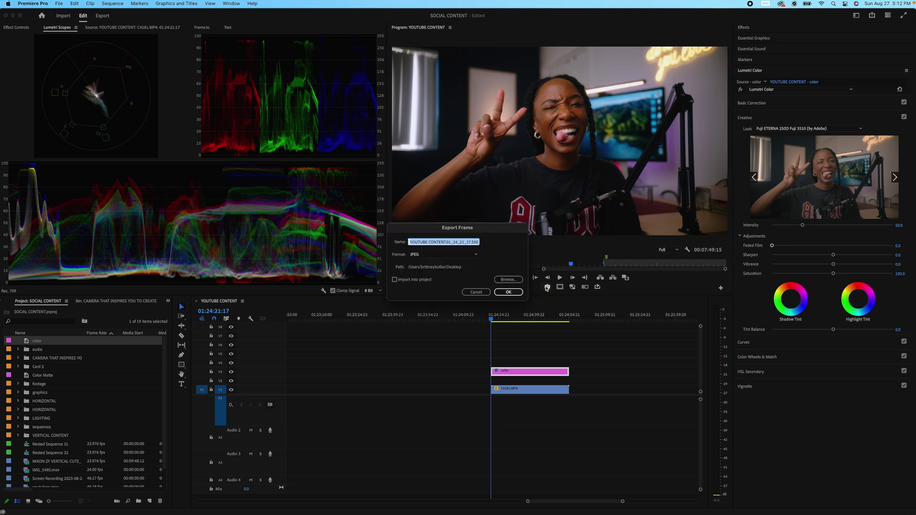
pyautogui.click(424, 277)
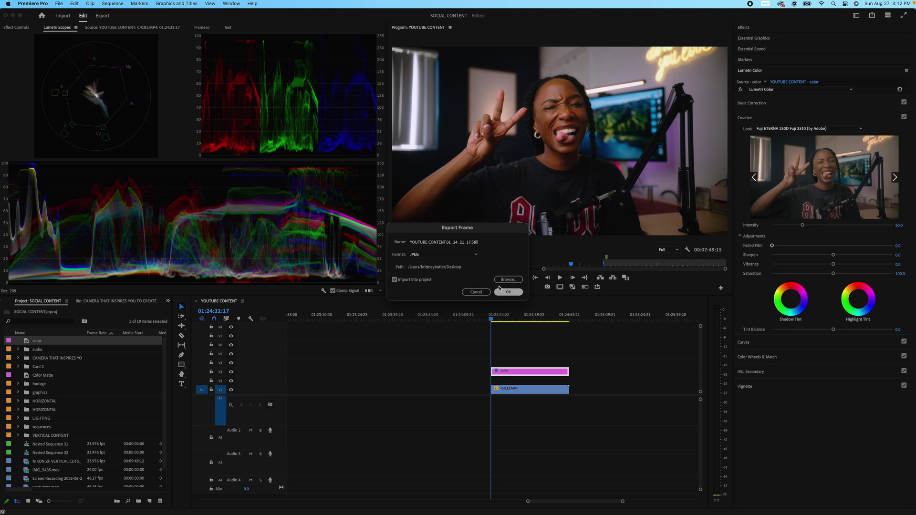
pyautogui.tripleClick(442, 245)
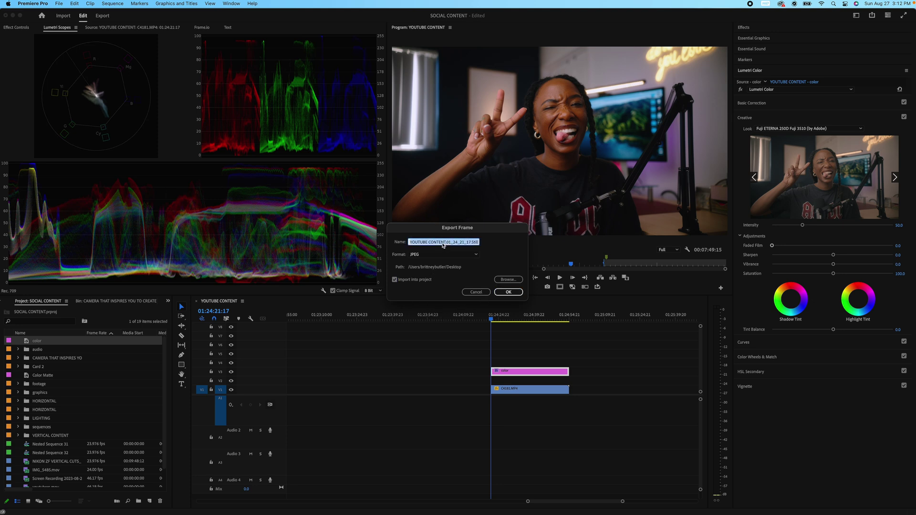
pyautogui.write('color grade')
pyautogui.click(506, 291)
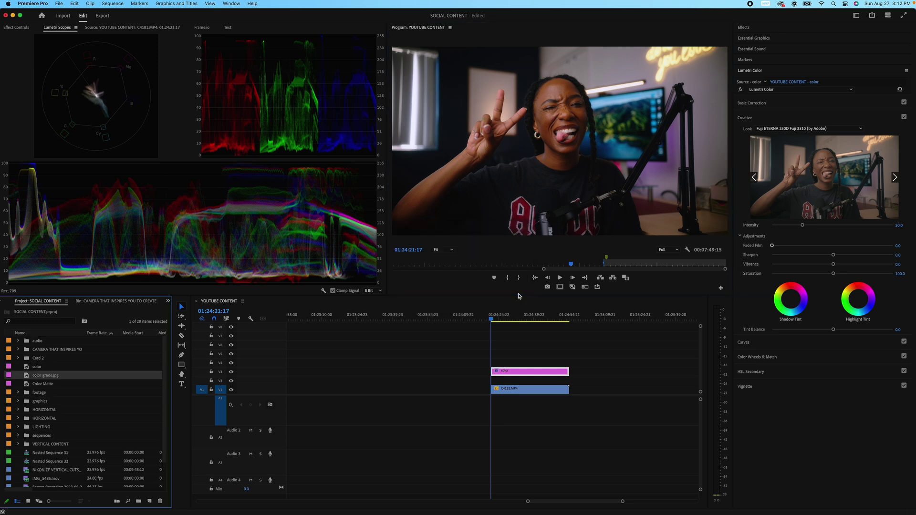
pyautogui.moveTo(25, 375); pyautogui.dragTo(453, 392)
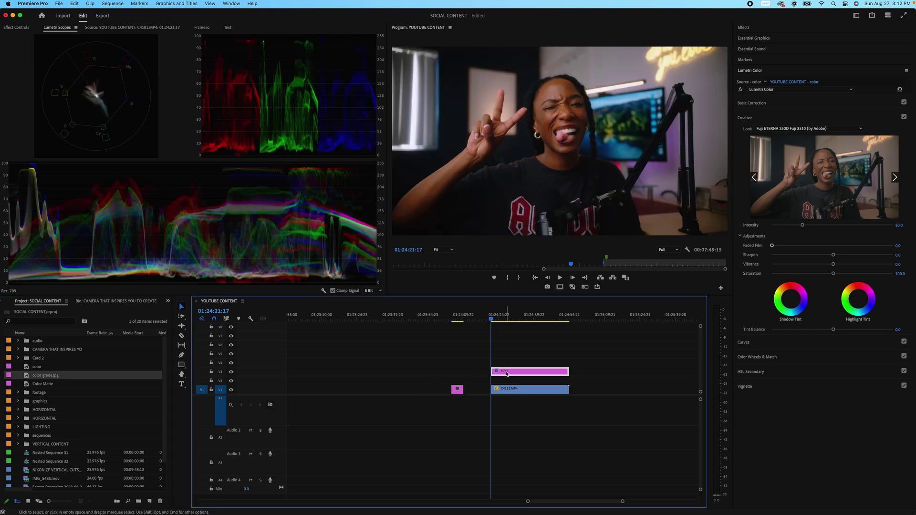
# Set the adjustment layer's Creative look to None
pyautogui.click(766, 132)
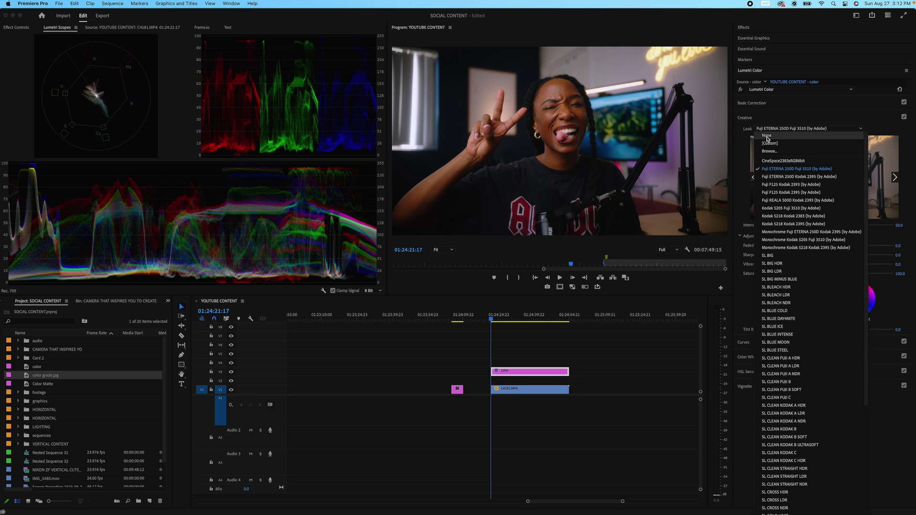
pyautogui.click(768, 136)
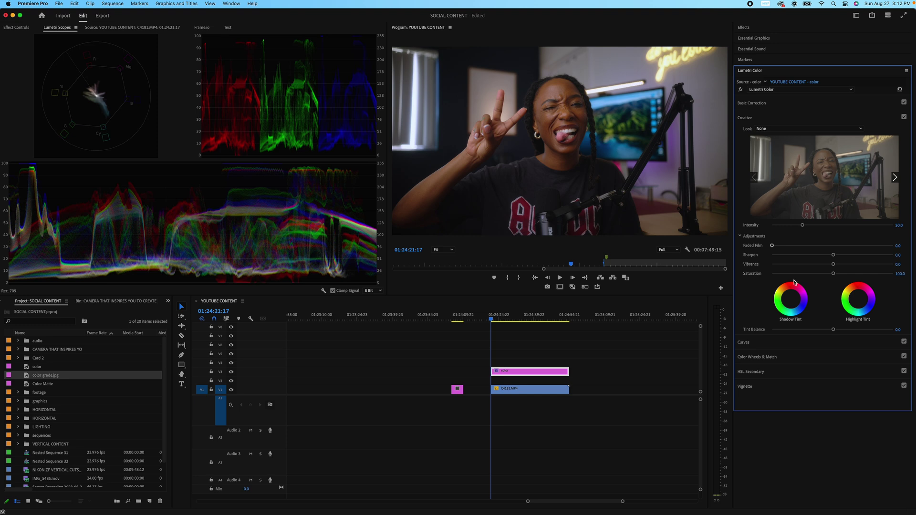
pyautogui.click(748, 119)
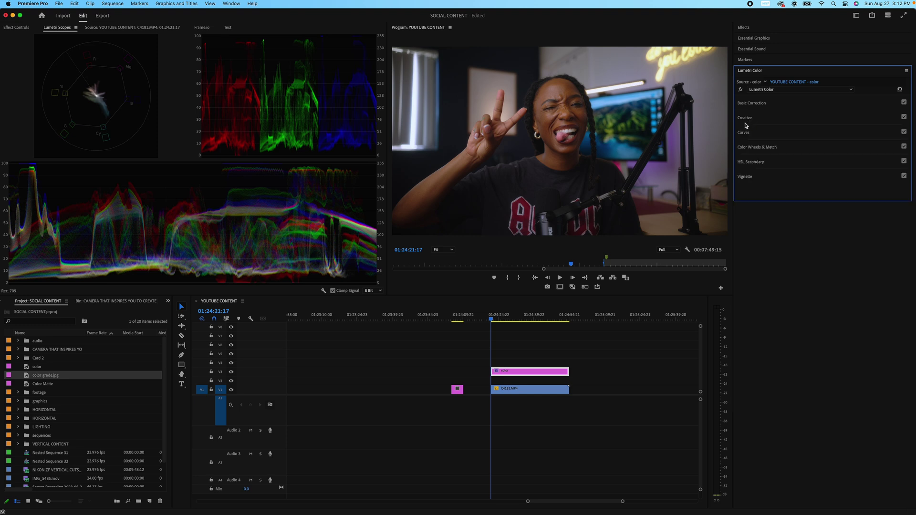
# Shape the white RGB curve with highlight, midtone and shadow points, slightly raising the midtones and lowering the shadows
pyautogui.click(744, 133)
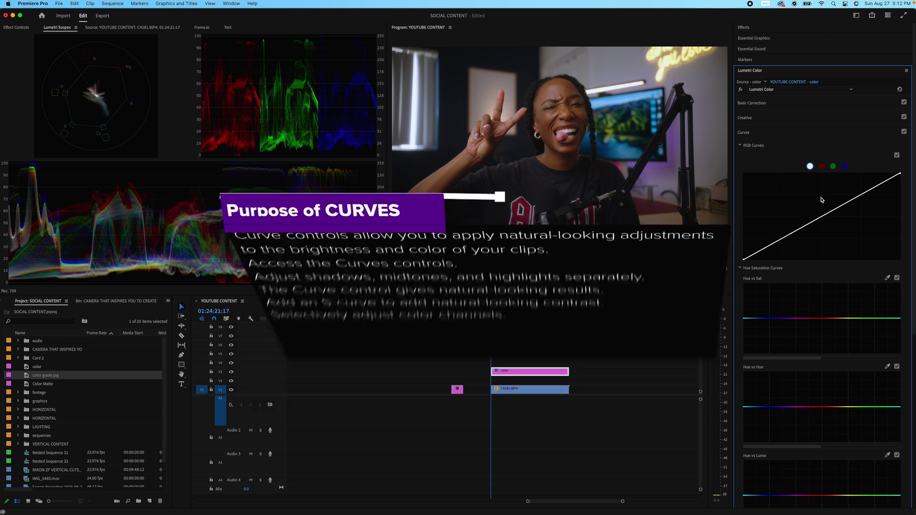
pyautogui.click(862, 195)
pyautogui.click(821, 217)
pyautogui.click(782, 238)
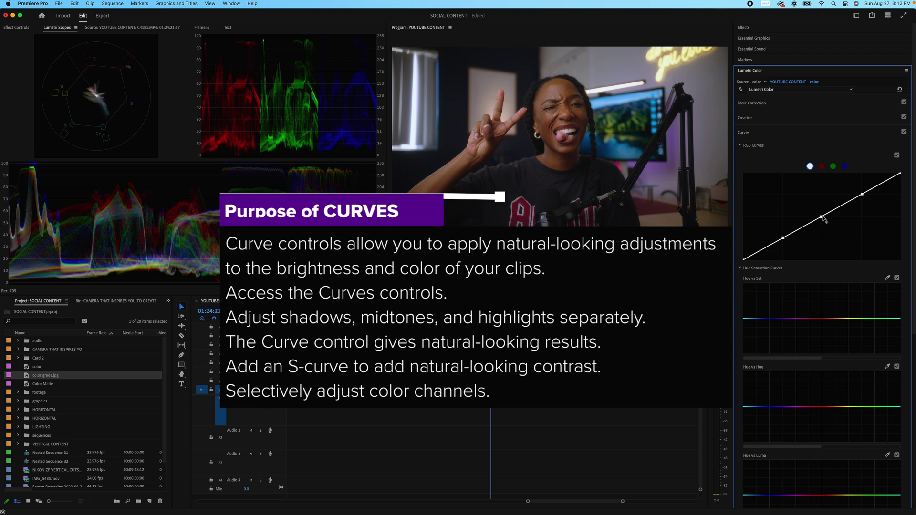
pyautogui.moveTo(821, 216); pyautogui.dragTo(822, 210)
pyautogui.moveTo(782, 237); pyautogui.dragTo(783, 242)
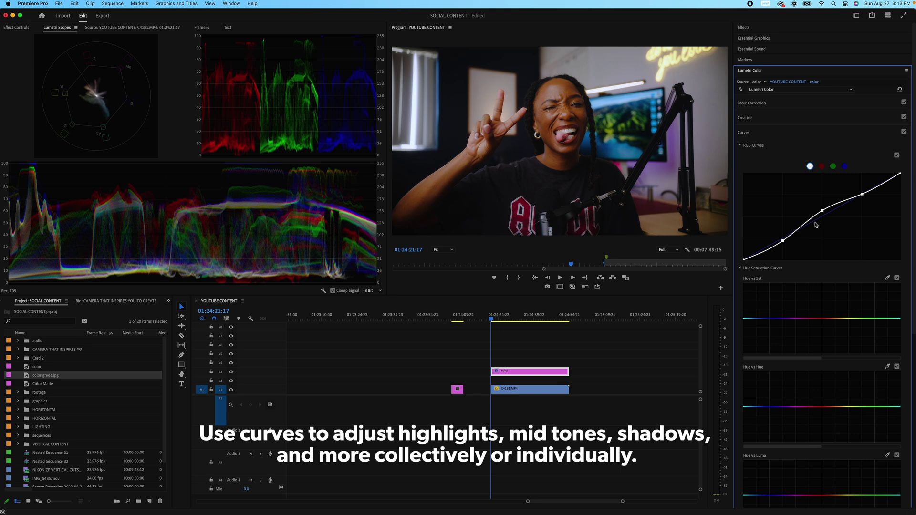
pyautogui.moveTo(822, 210); pyautogui.dragTo(822, 215)
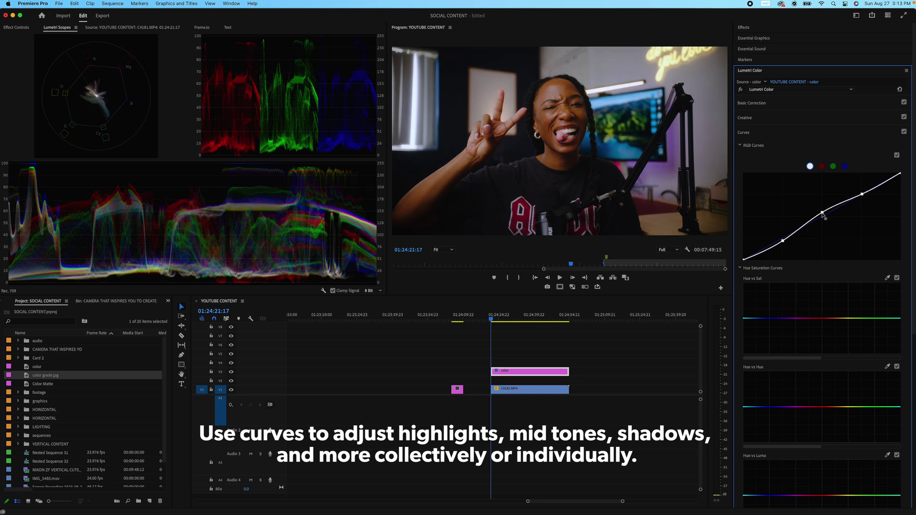
pyautogui.moveTo(822, 215); pyautogui.dragTo(822, 214)
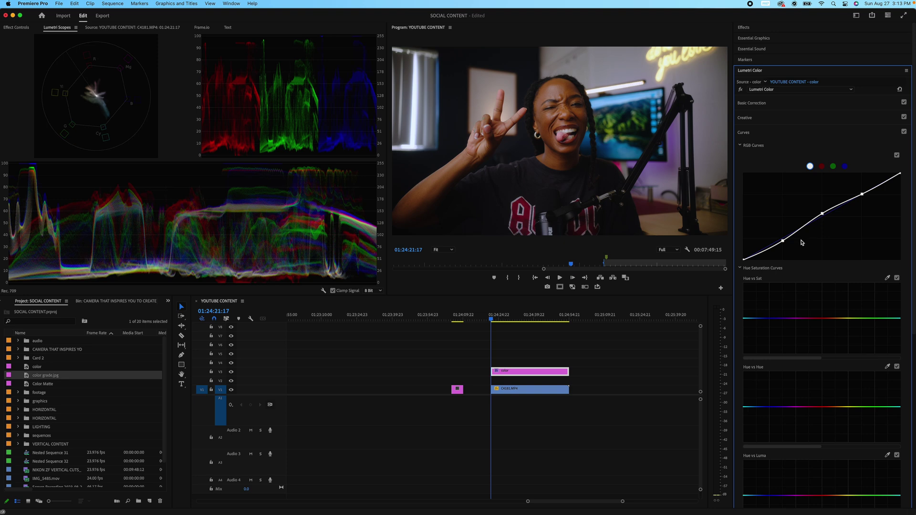
pyautogui.moveTo(782, 241); pyautogui.dragTo(784, 242)
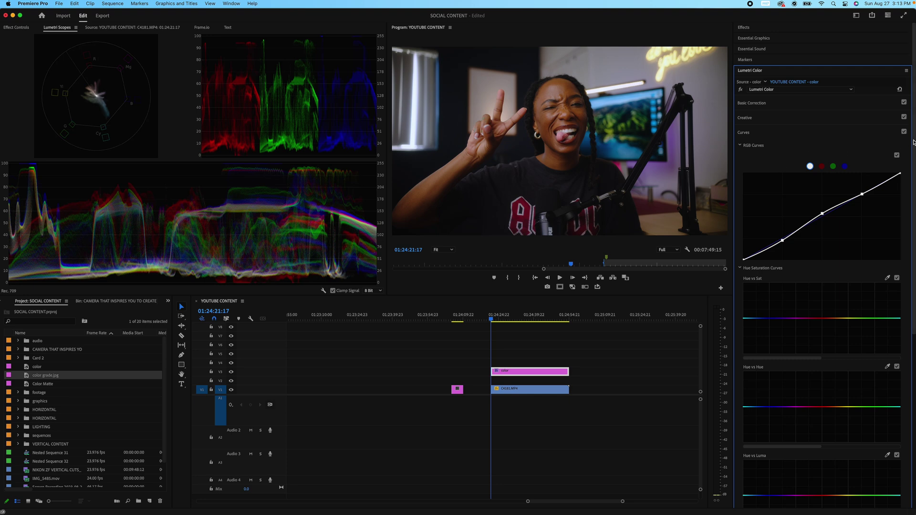
# Examine the vectorscope, parade and waveform of the graded frame in the enlarged Lumetri Scopes
pyautogui.scroll(-5, 788, 166)
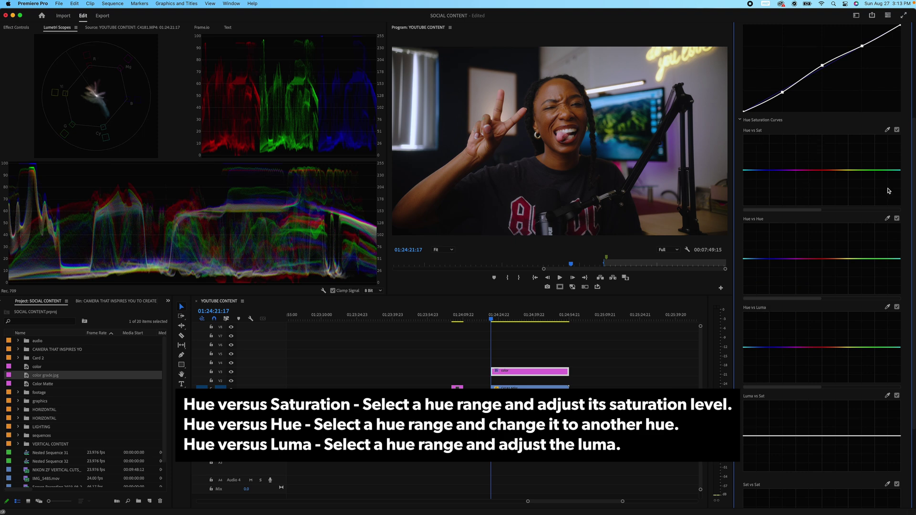
pyautogui.click(148, 74)
pyautogui.press('`')
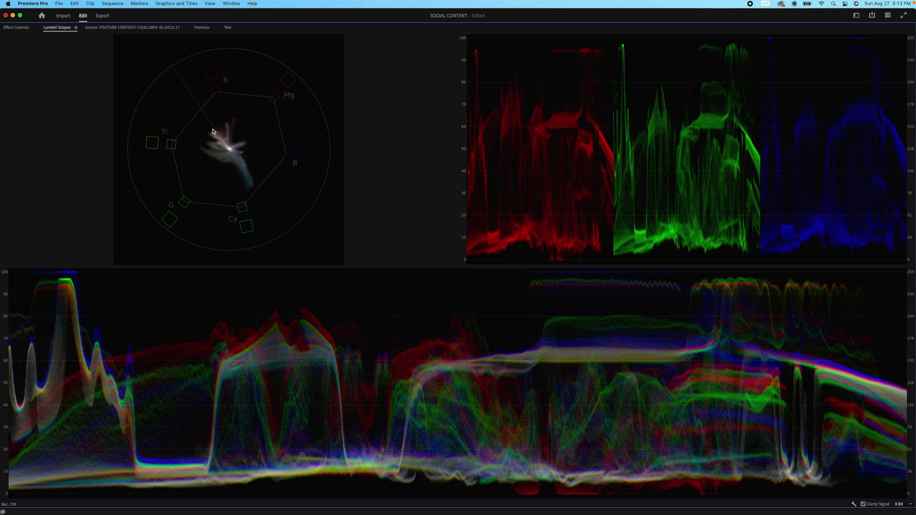
pyautogui.press('`')
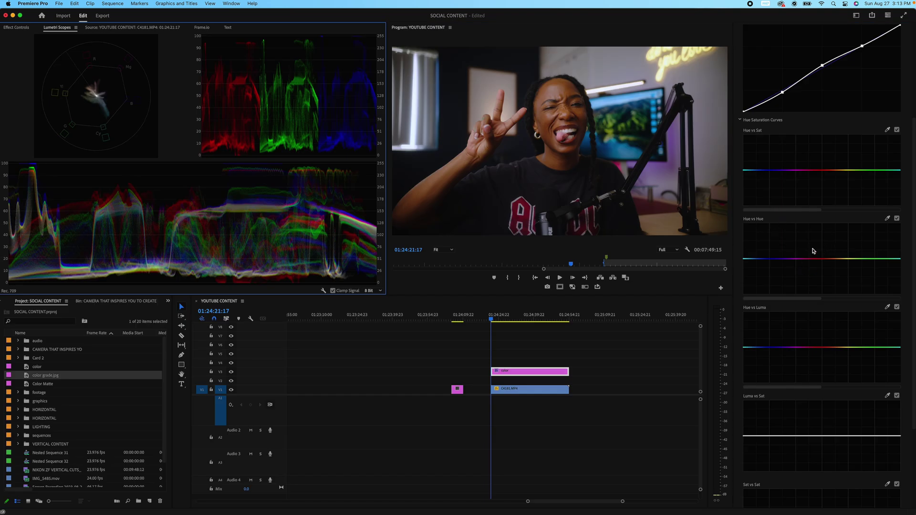
# Add control points around red and yellow on the Hue vs Hue and Hue vs Luma curves
pyautogui.click(822, 258)
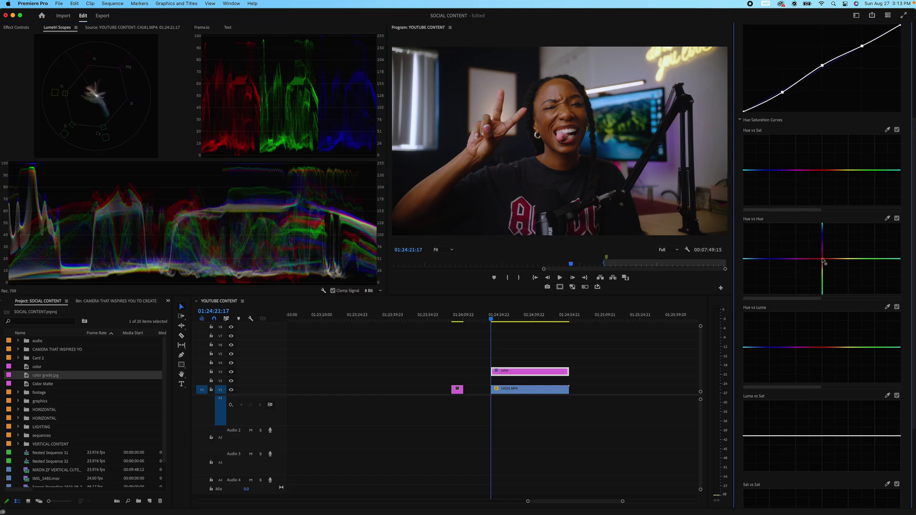
pyautogui.click(848, 258)
pyautogui.click(821, 348)
pyautogui.click(848, 347)
# Draw a free-form opacity mask over the subject's cheek on clip C4181.MP4 and set its Mask Feather to 0
pyautogui.click(22, 27)
pyautogui.click(520, 389)
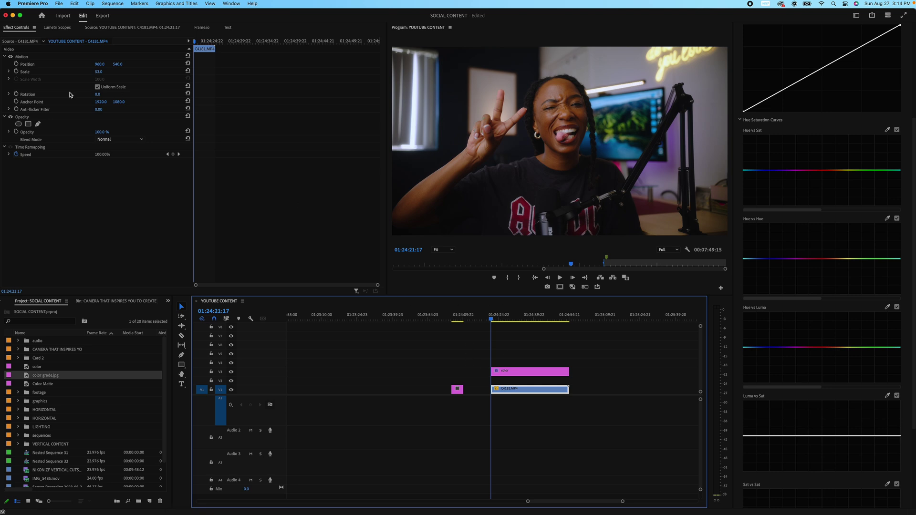
pyautogui.click(38, 124)
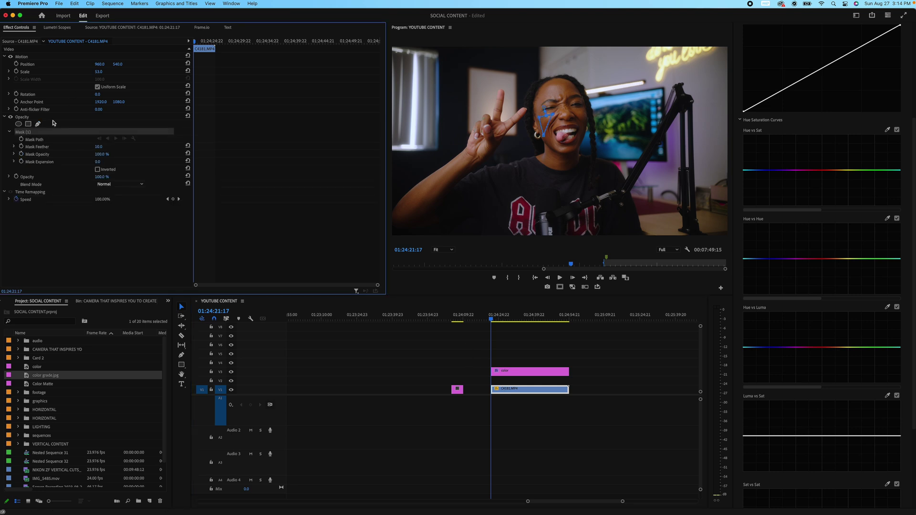
pyautogui.click(552, 114)
pyautogui.click(540, 117)
pyautogui.click(544, 133)
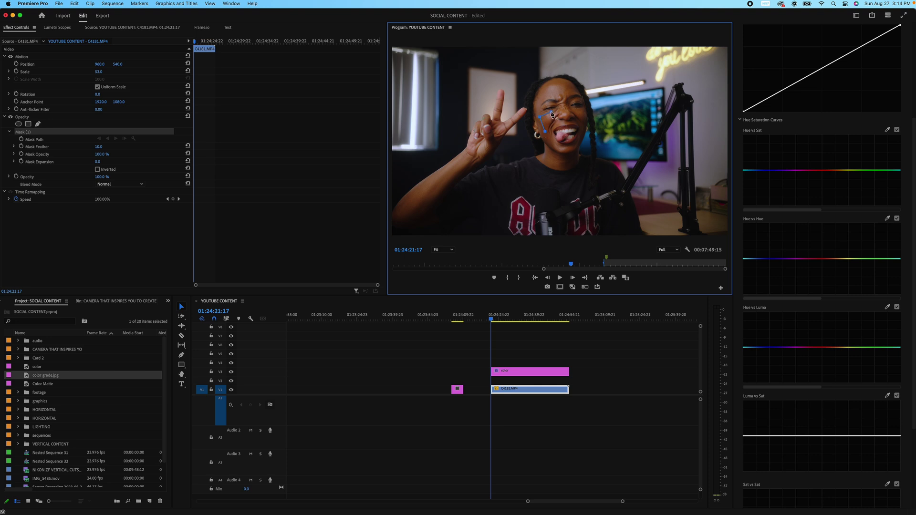
pyautogui.click(550, 113)
pyautogui.click(99, 144)
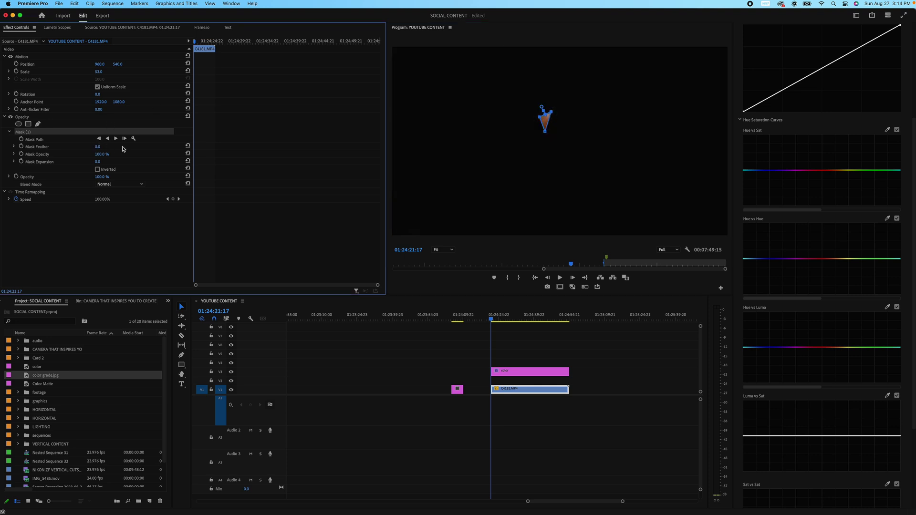
# Check the masked skin against the skin-tone line in the enlarged Lumetri Scopes, and switch off the footage clip's Opacity effect
pyautogui.click(56, 28)
pyautogui.press('`')
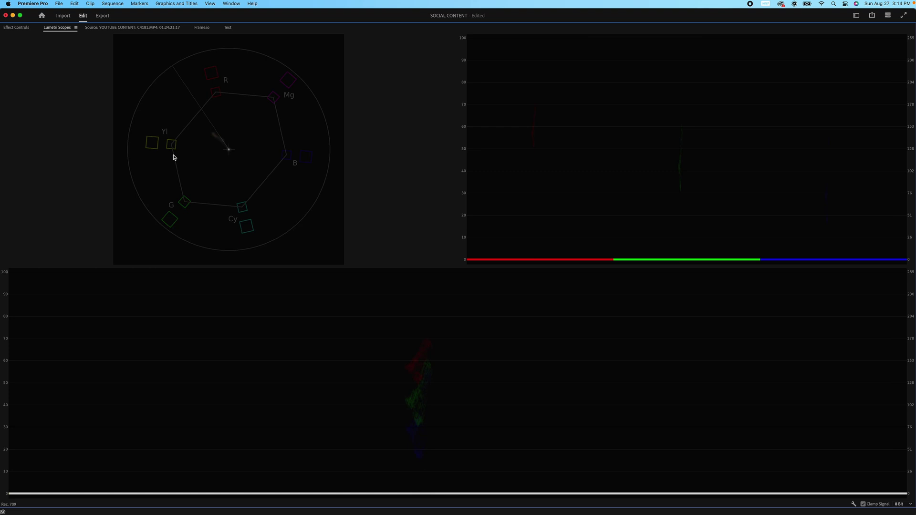
pyautogui.press('`')
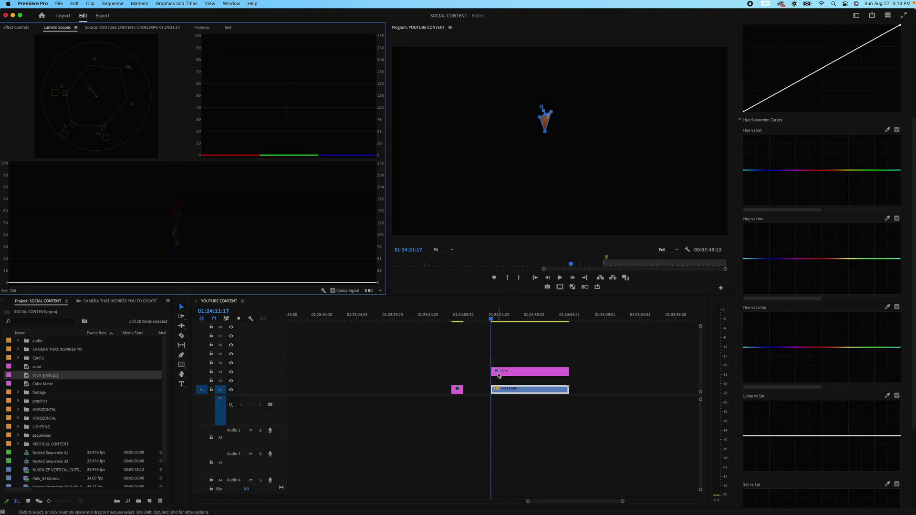
pyautogui.click(29, 27)
pyautogui.click(10, 117)
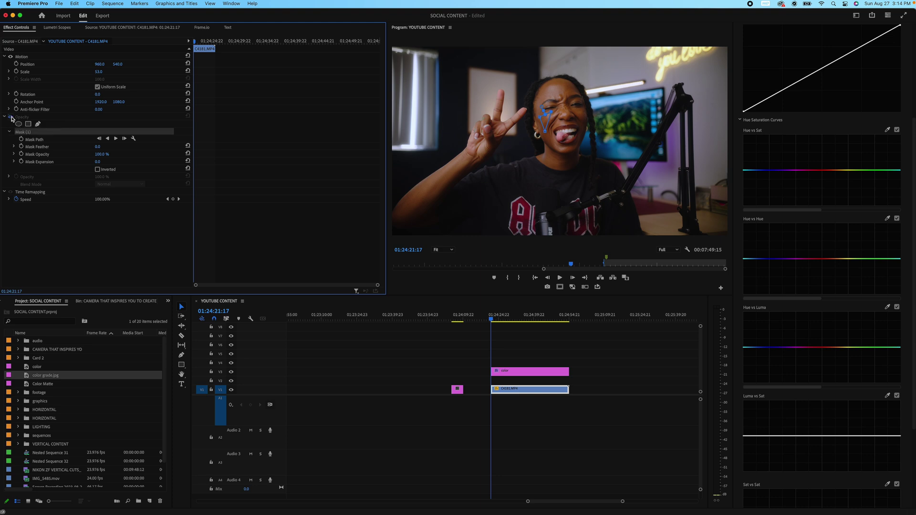
# Switch clip C4181.MP4's Opacity effect back on and slightly raise a new orange point on the adjustment layer's Hue vs Hue curve
pyautogui.click(10, 117)
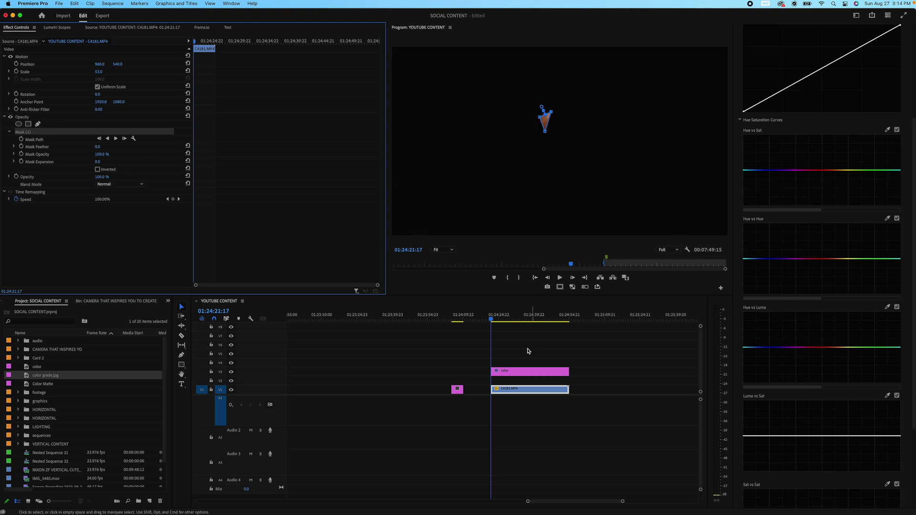
pyautogui.click(520, 371)
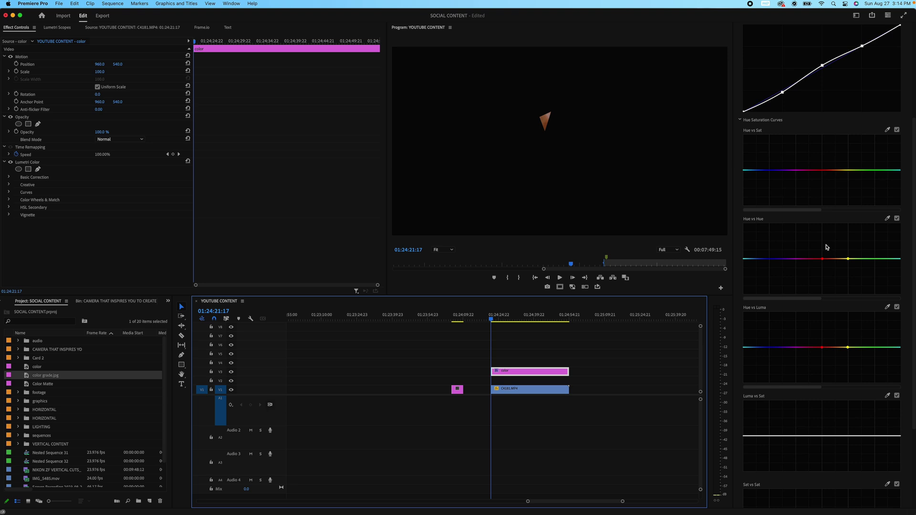
pyautogui.moveTo(835, 259); pyautogui.dragTo(837, 258)
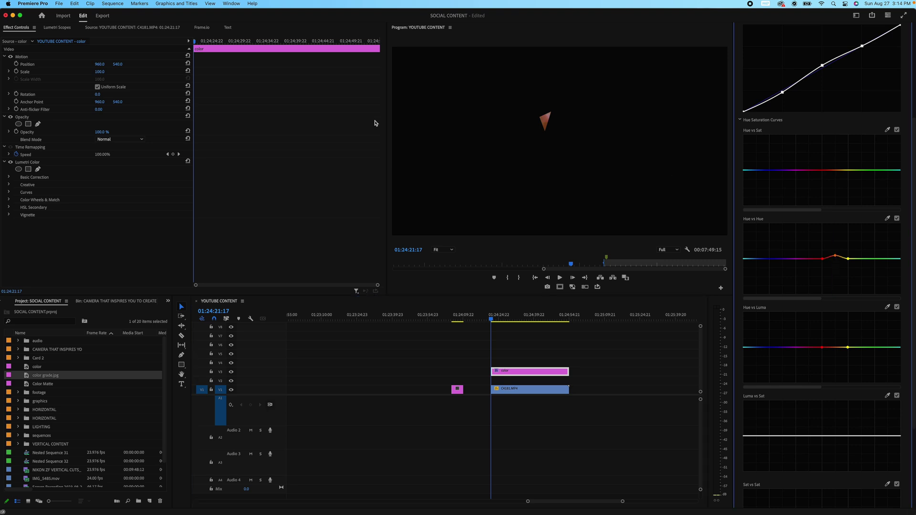
# Compare the masked skin's vectorscope trace with the skin-tone line in the enlarged Lumetri Scopes
pyautogui.click(56, 27)
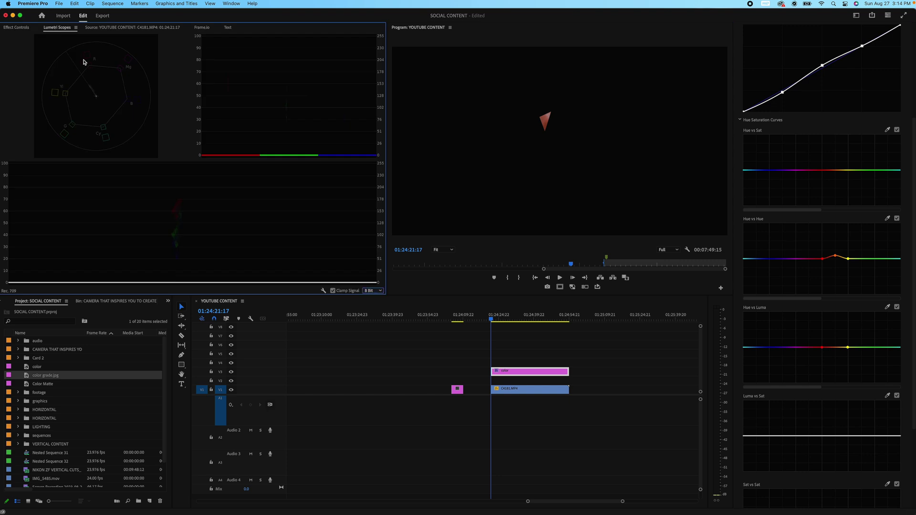
pyautogui.press('`')
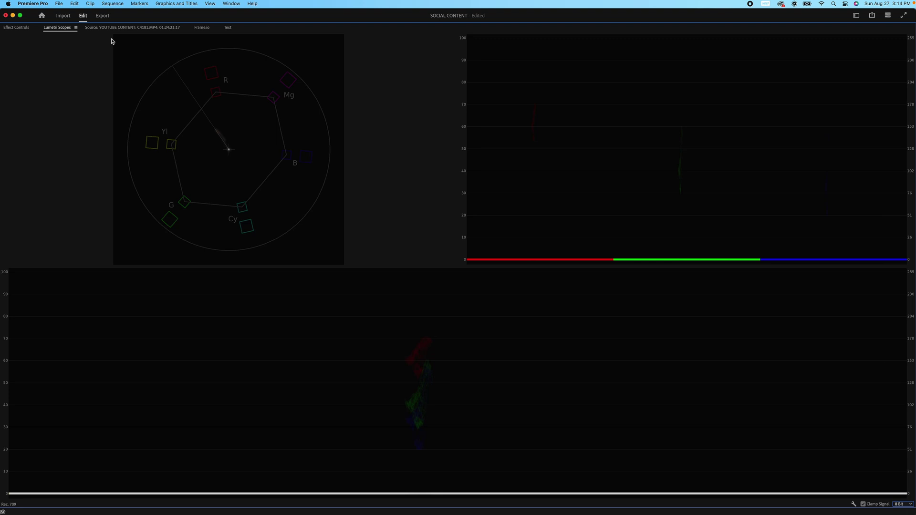
pyautogui.click(16, 28)
pyautogui.press('`')
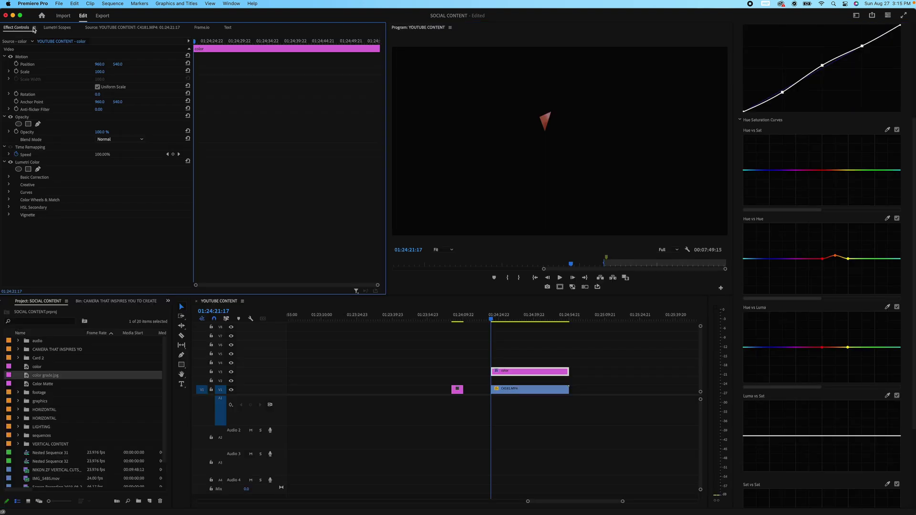
pyautogui.click(57, 28)
pyautogui.press('`')
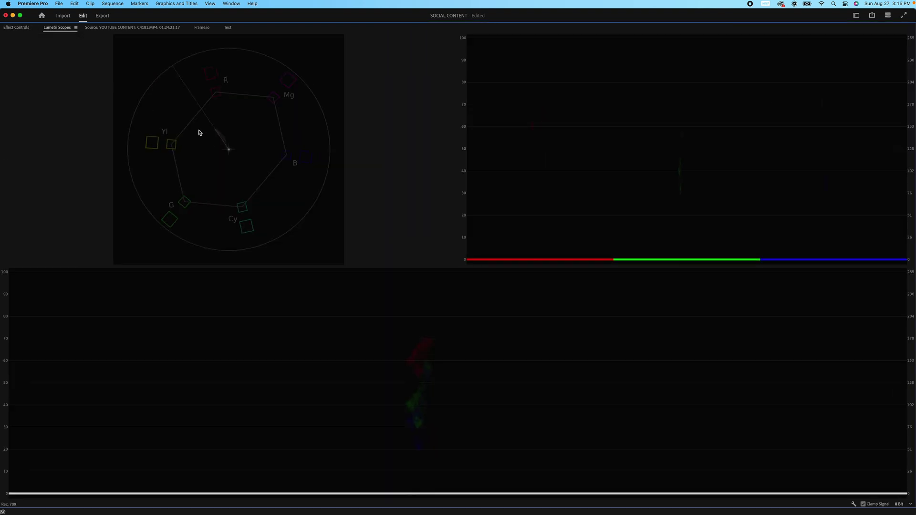
pyautogui.press('`')
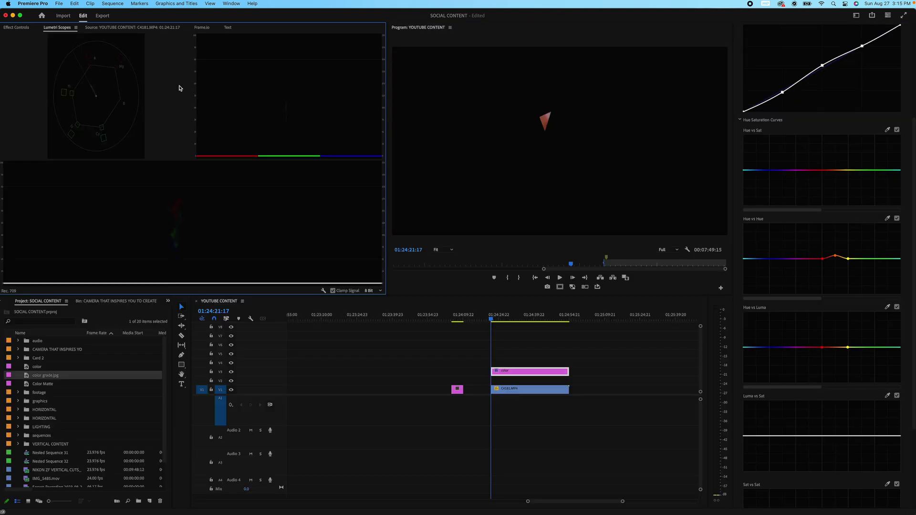
# Enlarge the Hue vs Hue curve, swing its orange point down and up, and settle it slightly above the baseline
pyautogui.click(840, 221)
pyautogui.press('`')
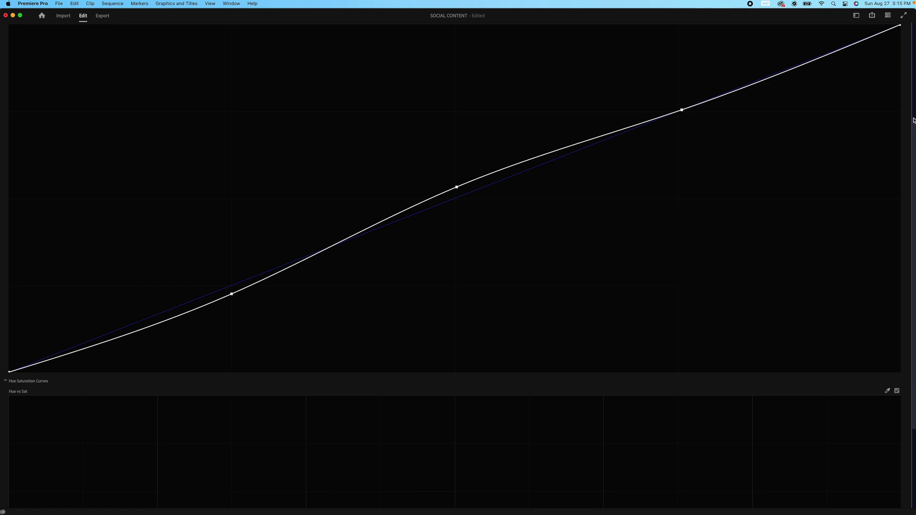
pyautogui.moveTo(914, 195); pyautogui.dragTo(912, 245)
pyautogui.scroll(-10, 805, 262)
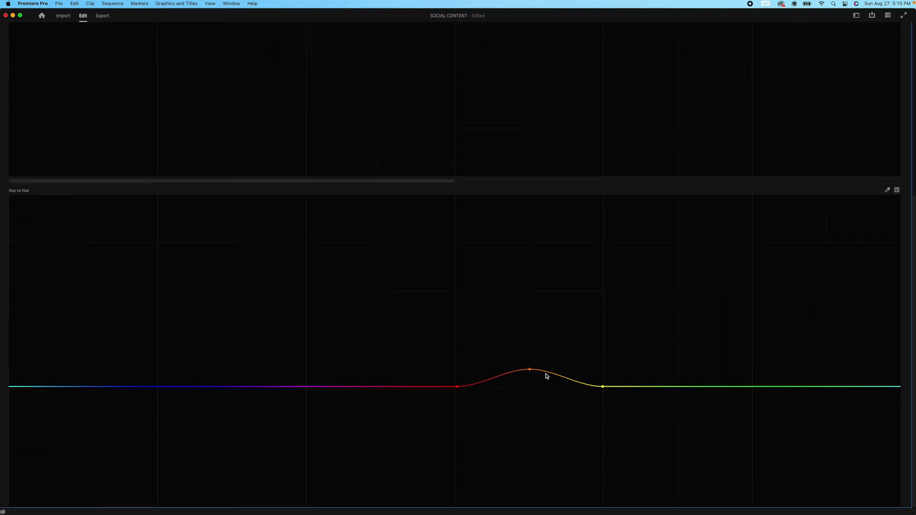
pyautogui.moveTo(530, 369); pyautogui.dragTo(530, 490)
pyautogui.scroll(-5, 579, 450)
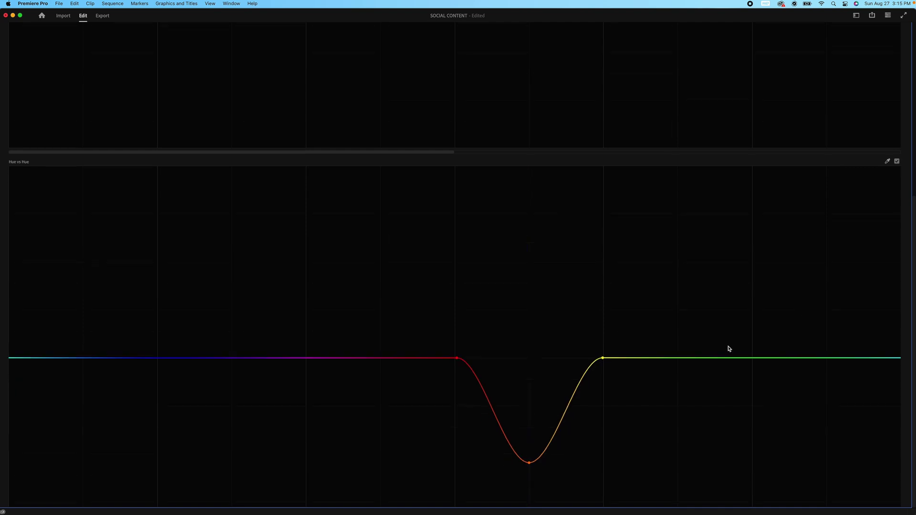
pyautogui.moveTo(530, 342); pyautogui.dragTo(531, 229)
pyautogui.press('`')
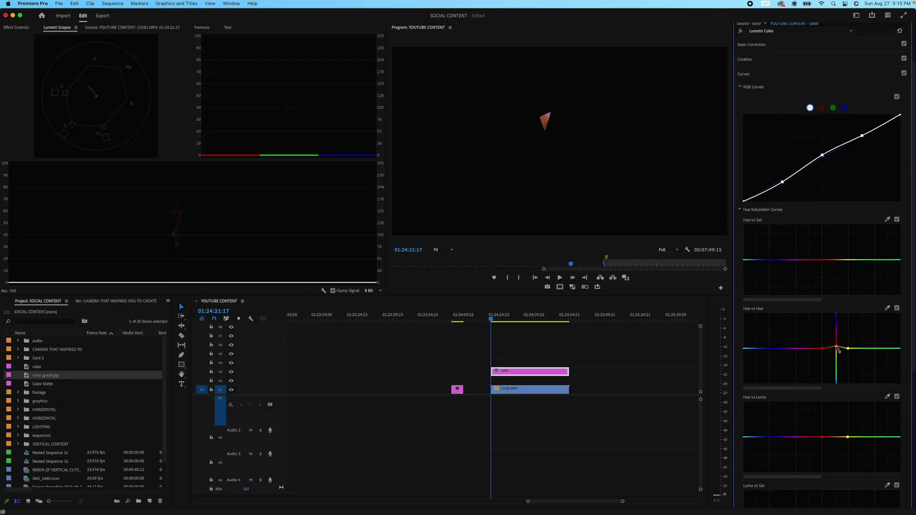
# Recheck the adjusted skin hue against the vectorscope's skin-tone line and return to the clip's effect settings
pyautogui.press('`')
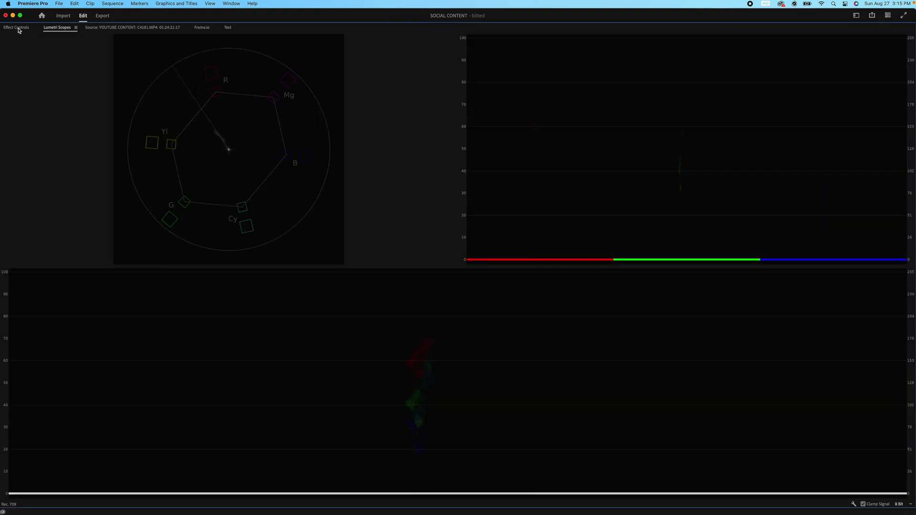
pyautogui.press('`')
pyautogui.hotkey('shift', '5')
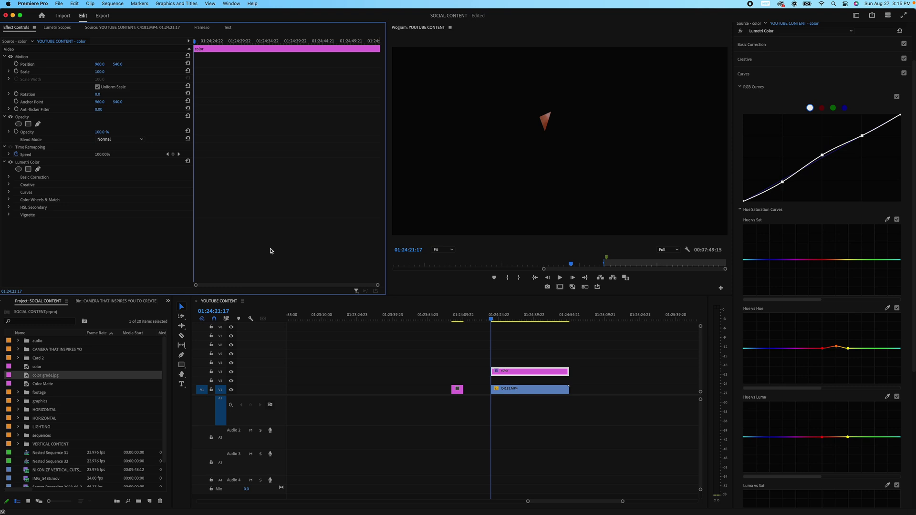
# Delete Mask (1) from the Opacity effect of footage clip C4181.MP4
pyautogui.click(521, 392)
pyautogui.click(27, 132)
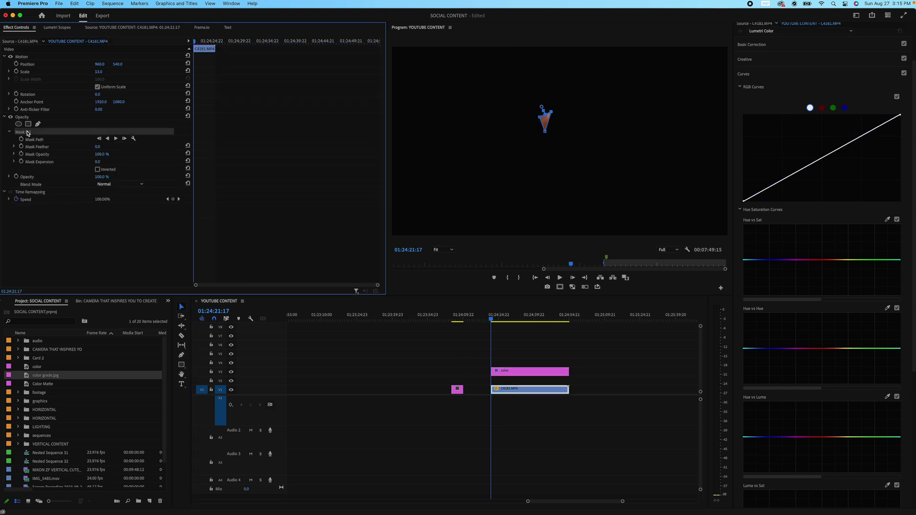
pyautogui.click(550, 352)
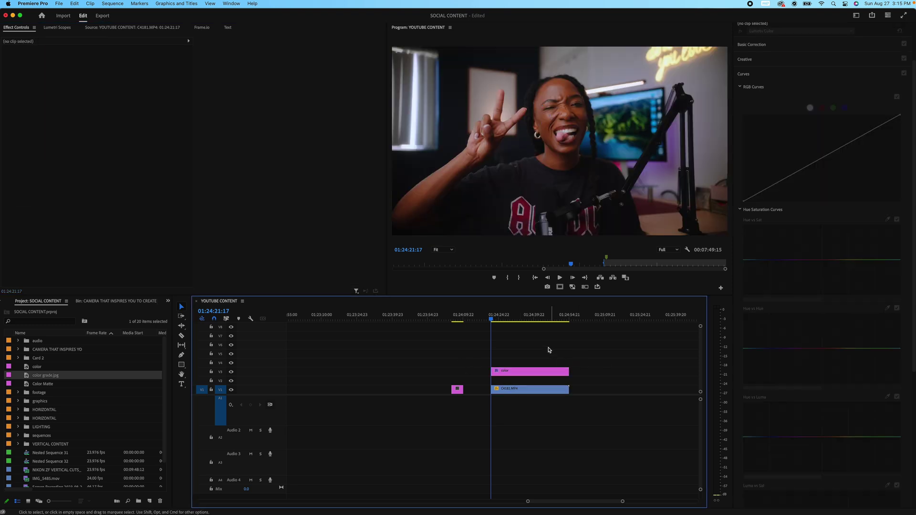
pyautogui.click(516, 392)
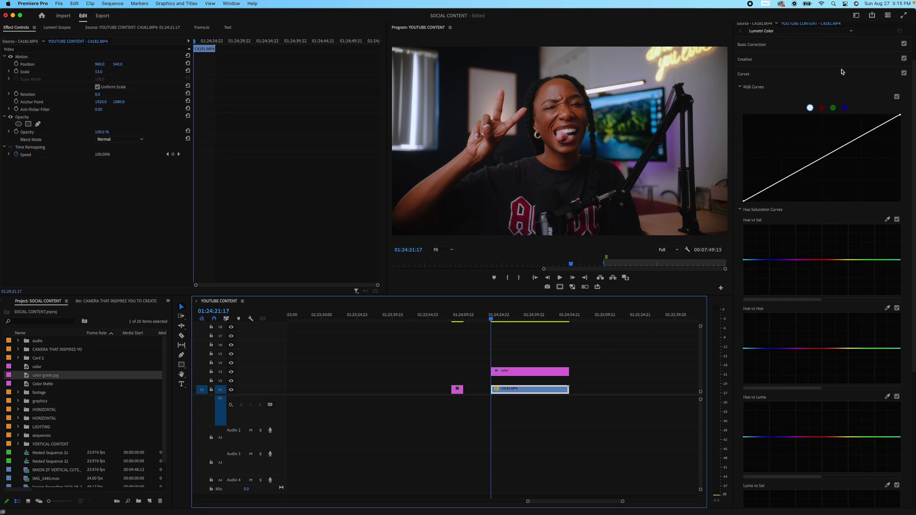
# Bring up the hue saturation curves of the "color" adjustment layer and save the project
pyautogui.click(753, 73)
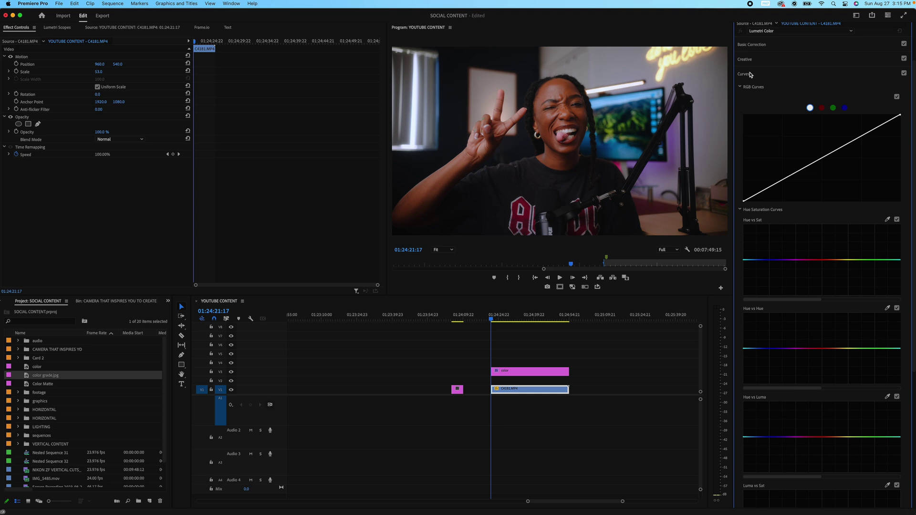
pyautogui.click(529, 372)
pyautogui.click(760, 148)
pyautogui.click(763, 132)
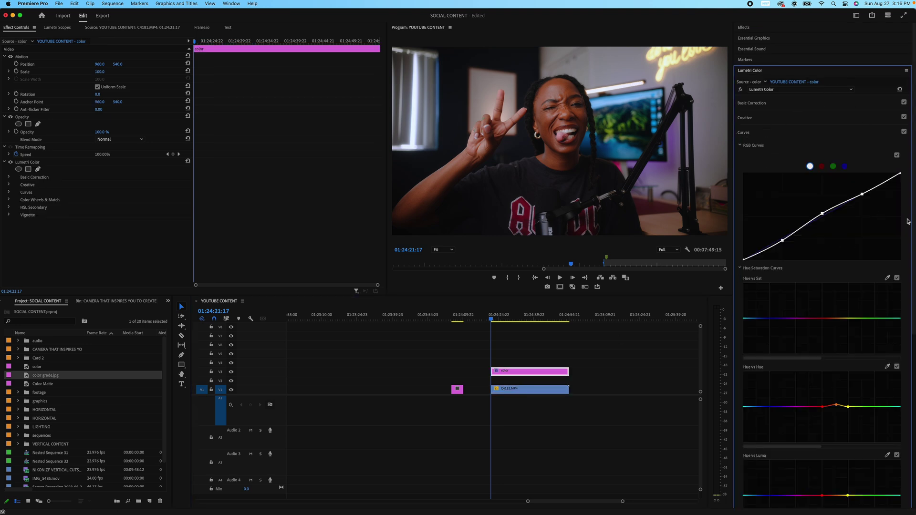
pyautogui.moveTo(913, 208); pyautogui.dragTo(911, 317)
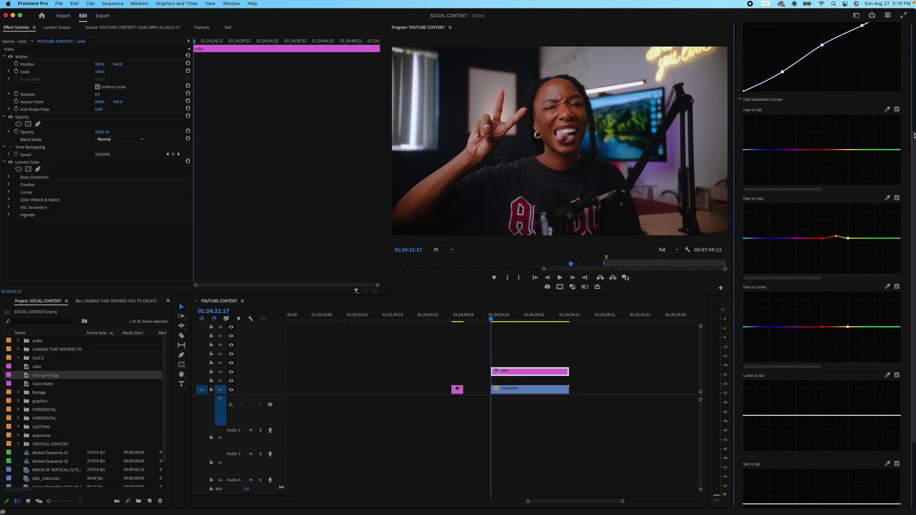
pyautogui.press('super+s')
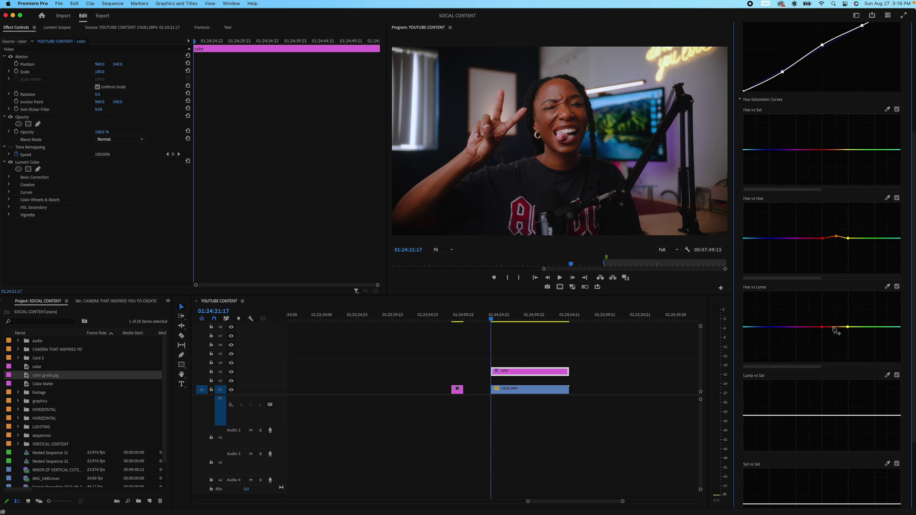
# Add an orange point between red and yellow on the Hue vs Luma curve and settle it slightly below the baseline
pyautogui.moveTo(835, 327); pyautogui.dragTo(836, 352)
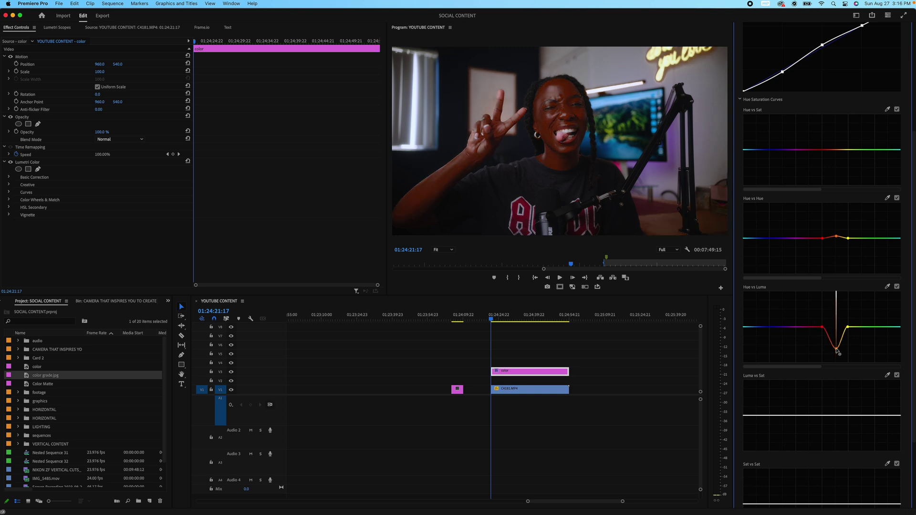
pyautogui.moveTo(836, 350); pyautogui.dragTo(835, 331)
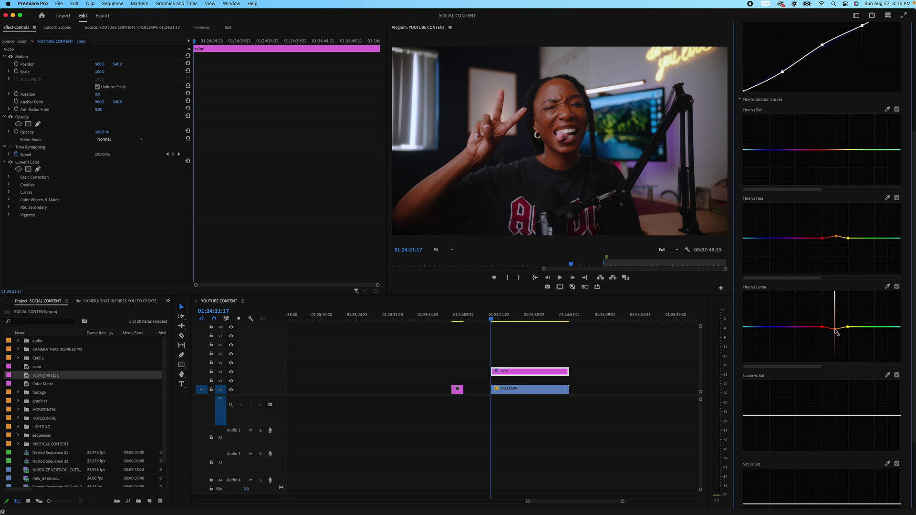
pyautogui.moveTo(836, 332); pyautogui.dragTo(835, 331)
# Collapse the Curves section, show the Lumetri Scopes, and expand Color Wheels & Match for the adjustment layer
pyautogui.scroll(5, 914, 236)
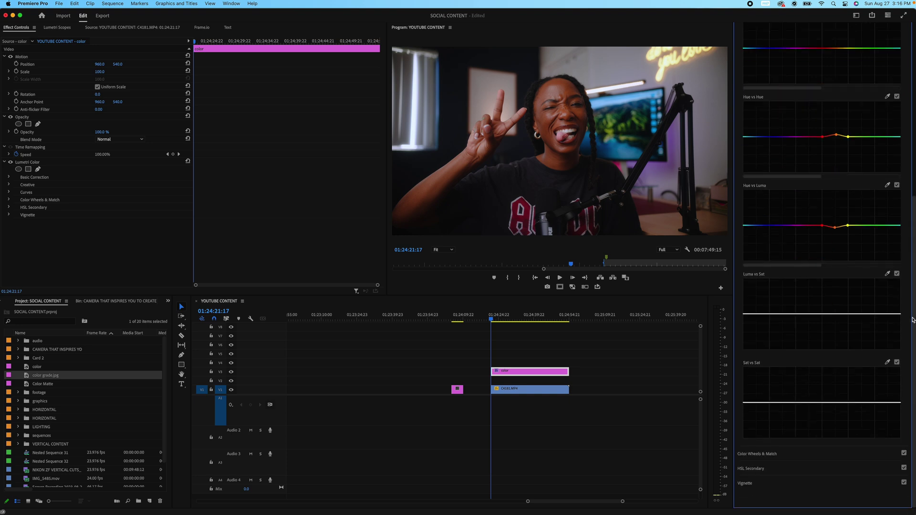
pyautogui.scroll(3, 915, 118)
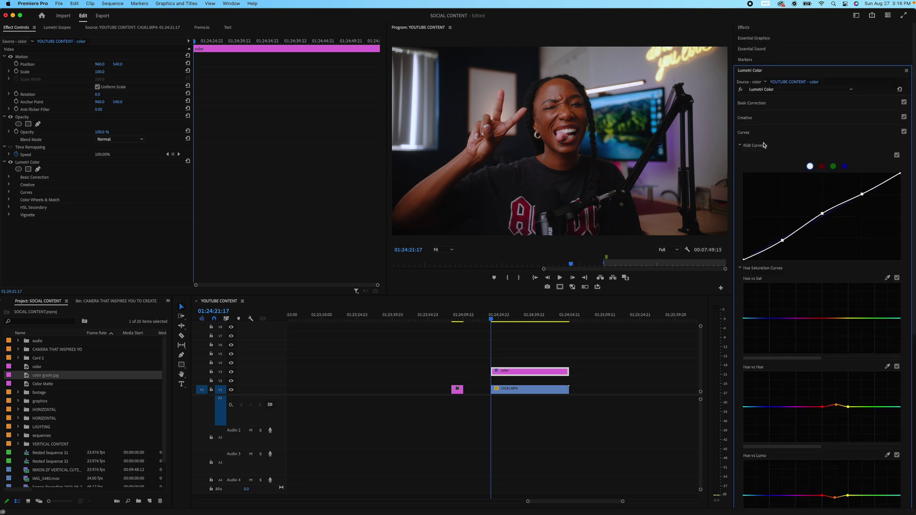
pyautogui.click(744, 133)
pyautogui.click(58, 28)
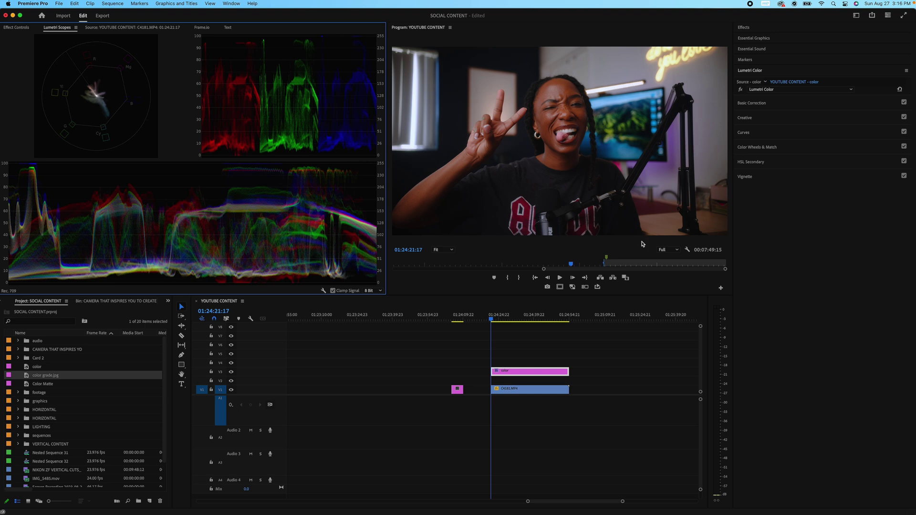
pyautogui.click(760, 148)
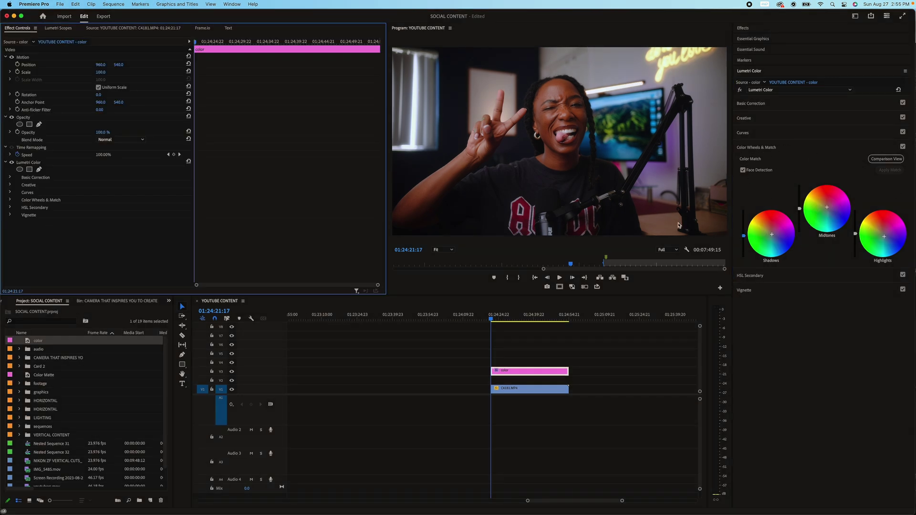
# Review the red and green RGB curves, and shape the blue curve with midtone, highlight and slightly lowered shadow points
pyautogui.click(752, 147)
pyautogui.click(747, 119)
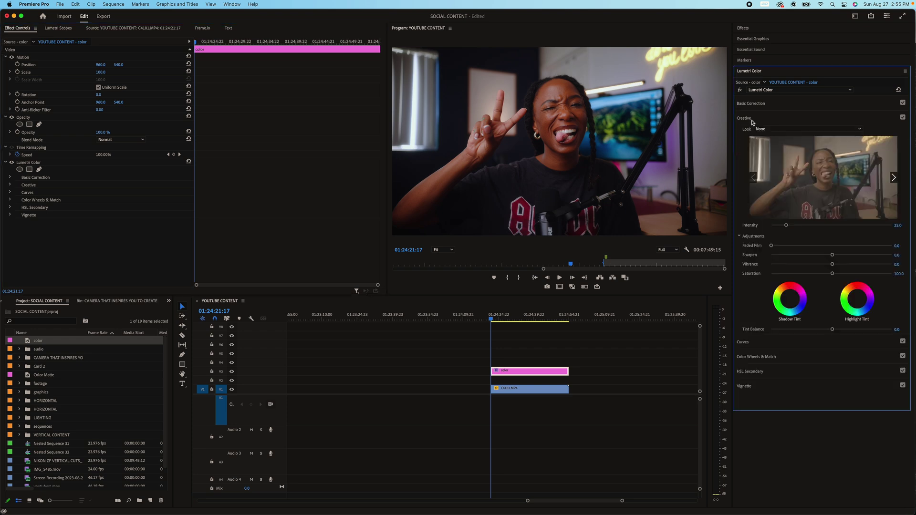
pyautogui.click(761, 342)
pyautogui.click(821, 167)
pyautogui.click(831, 167)
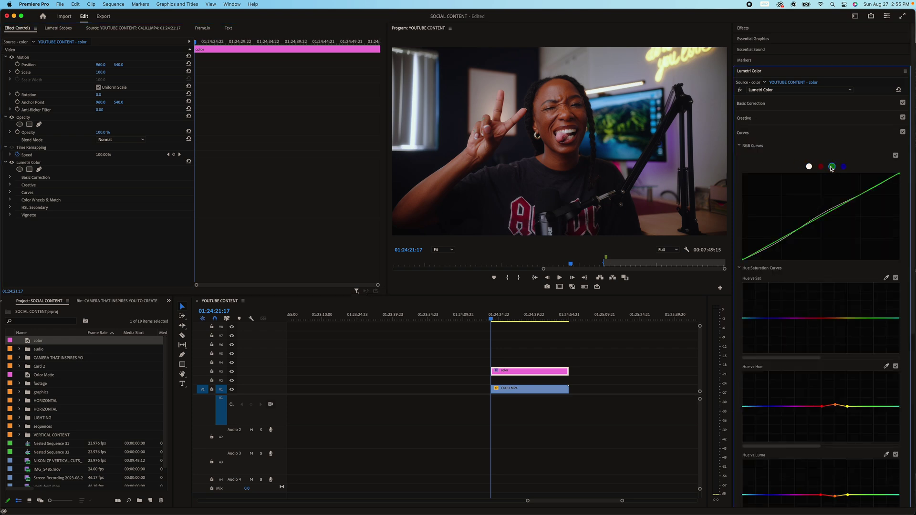
pyautogui.click(843, 167)
pyautogui.click(824, 218)
pyautogui.click(859, 196)
pyautogui.click(782, 239)
pyautogui.moveTo(781, 241); pyautogui.dragTo(783, 243)
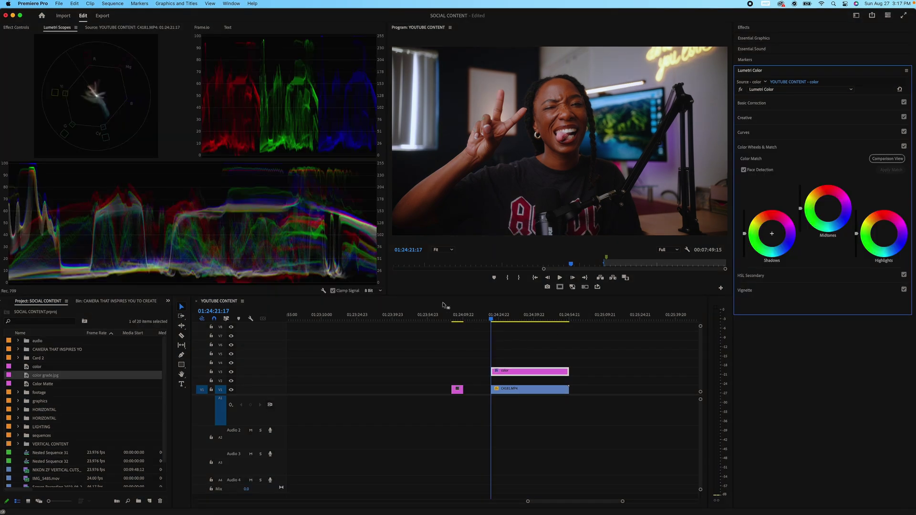
# View the color grade.jpg still for reference and return to the start of the graded clip
pyautogui.click(454, 319)
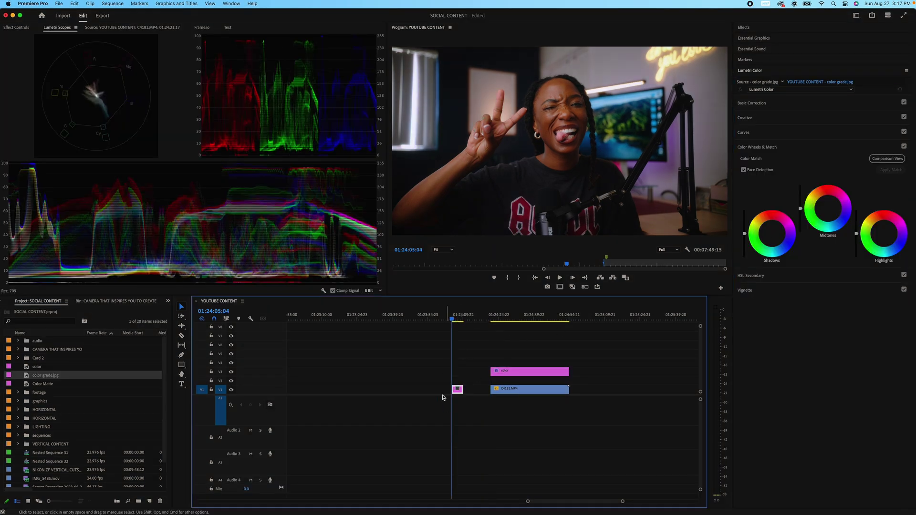
pyautogui.click(492, 318)
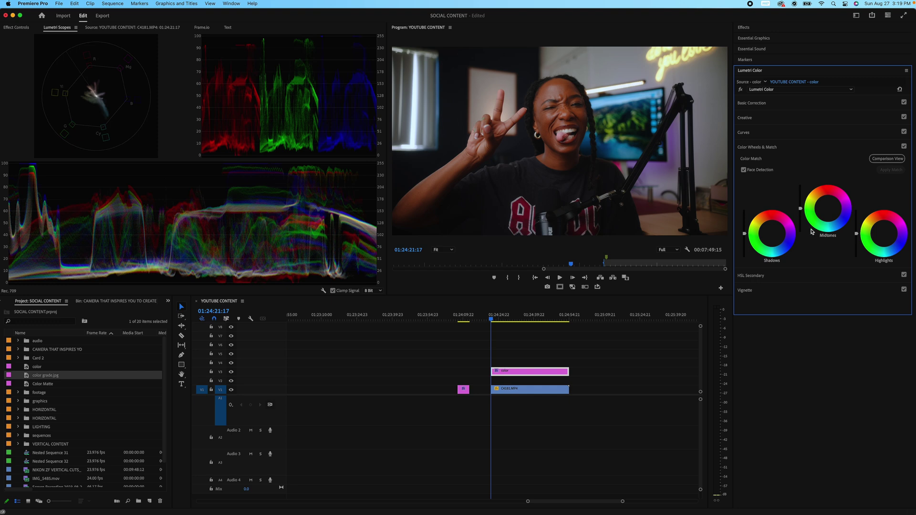
# Shift the shadows wheel slightly toward blue with its level slider slightly lowered, and activate the midtones wheel
pyautogui.moveTo(771, 233); pyautogui.dragTo(773, 235)
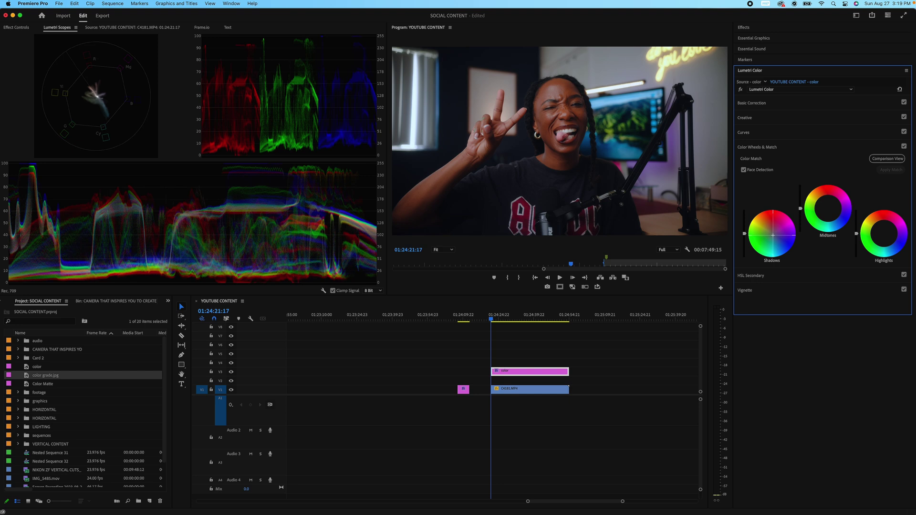
pyautogui.moveTo(744, 234); pyautogui.dragTo(745, 237)
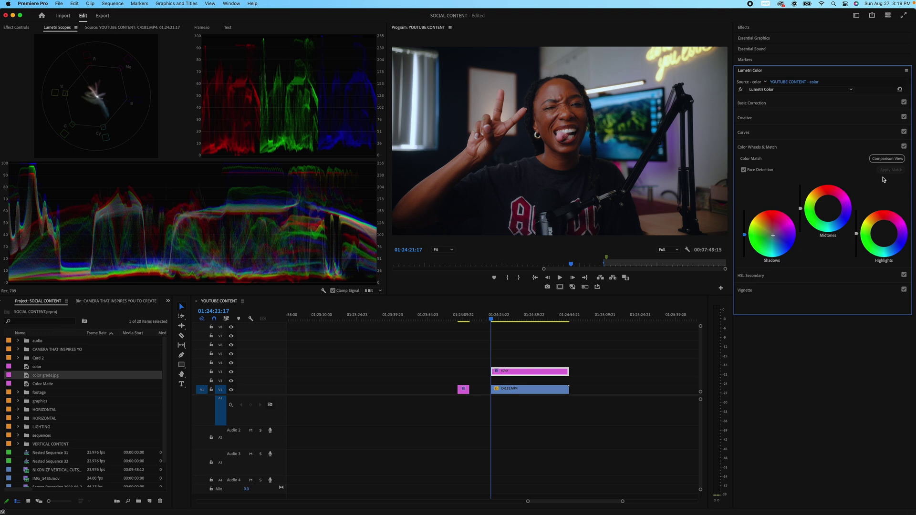
pyautogui.click(834, 228)
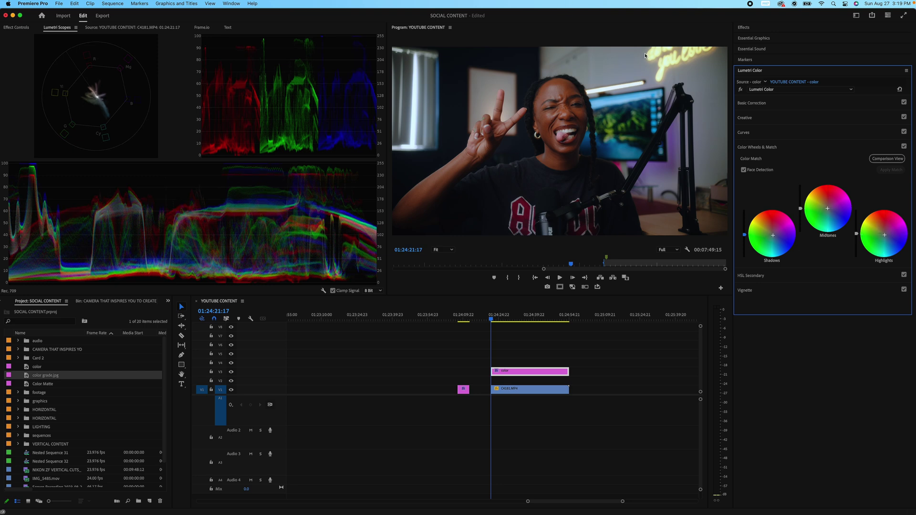
# Nudge the highlights wheel slightly and compare the graded frame with the color grade.jpg still
pyautogui.moveTo(884, 234); pyautogui.dragTo(884, 234)
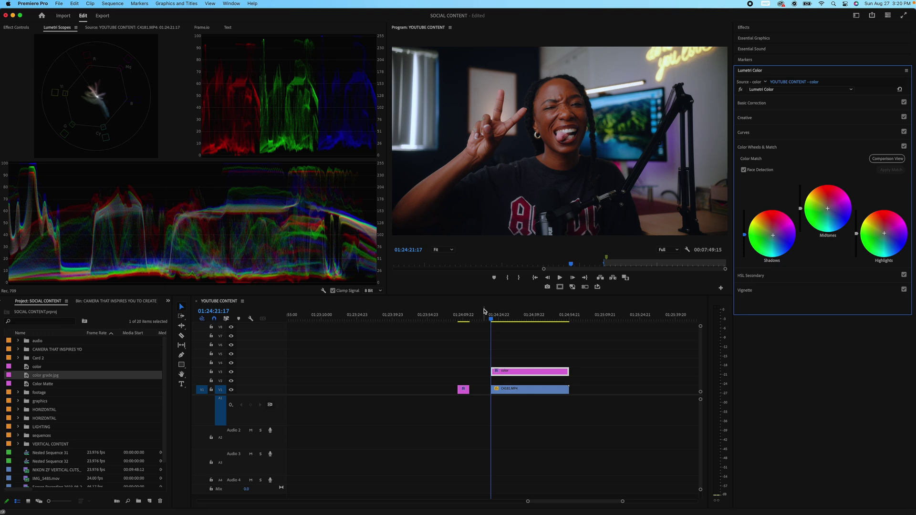
pyautogui.click(460, 319)
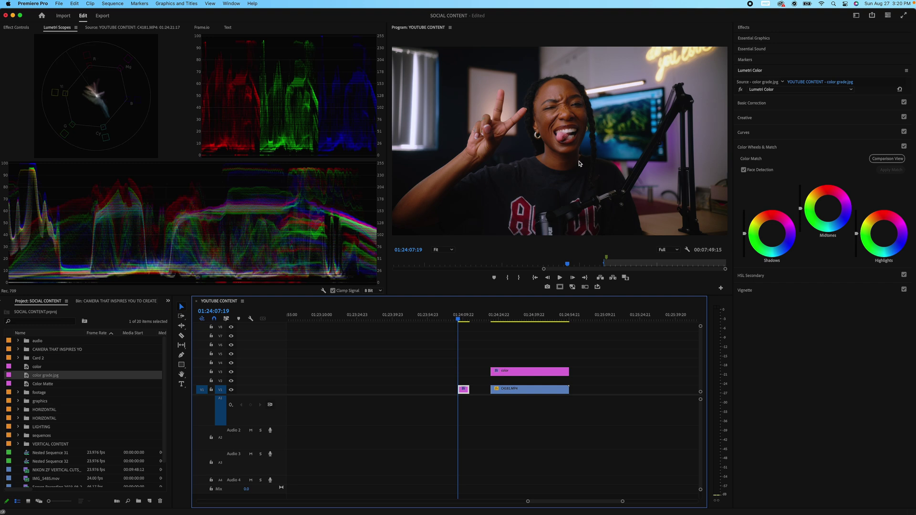
pyautogui.click(491, 319)
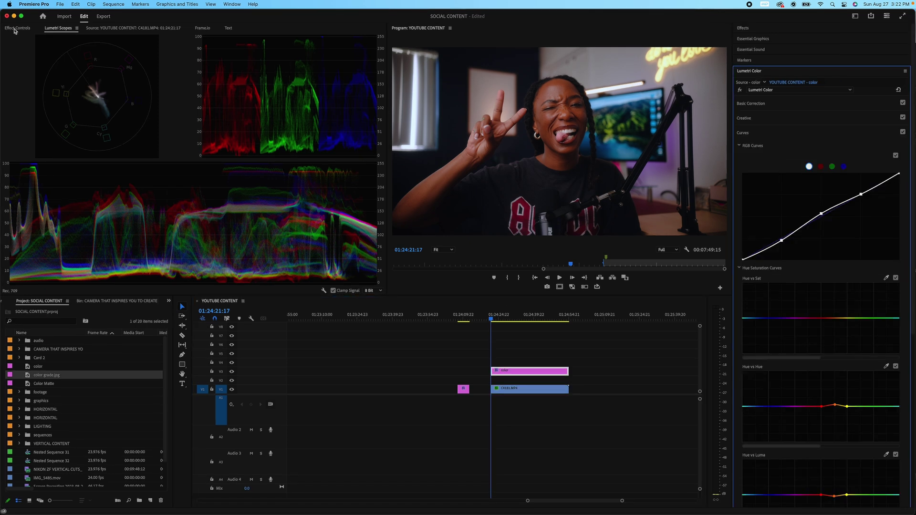
# Draw a small freeform opacity mask around the cheek skin on the color grade.jpg still
pyautogui.click(14, 28)
pyautogui.click(461, 319)
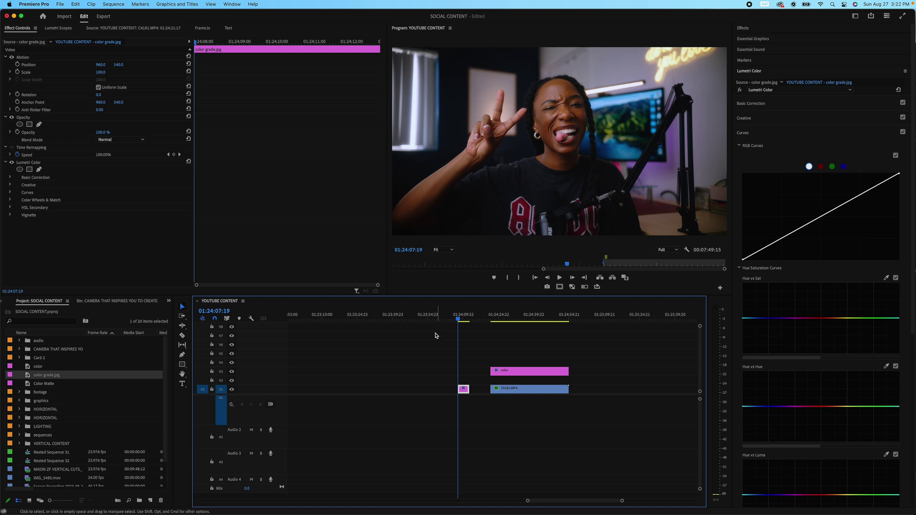
pyautogui.click(40, 124)
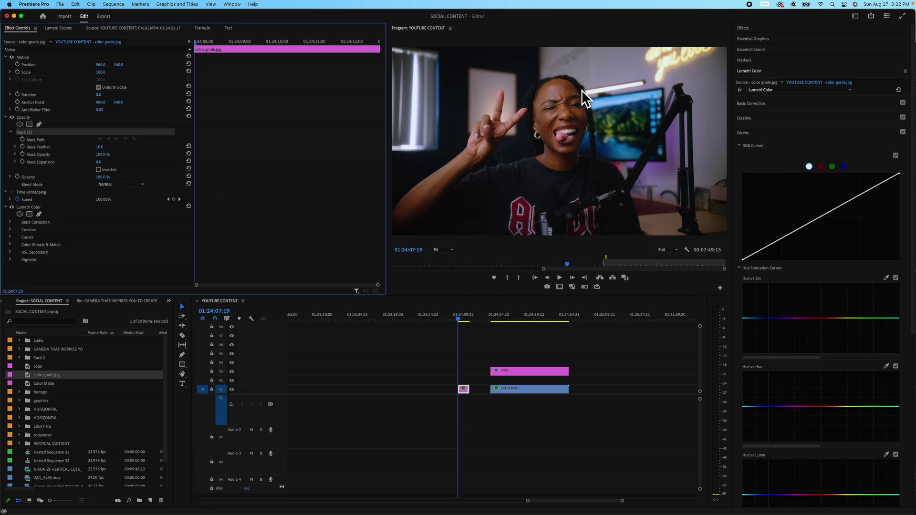
pyautogui.click(552, 114)
pyautogui.click(539, 119)
pyautogui.click(545, 134)
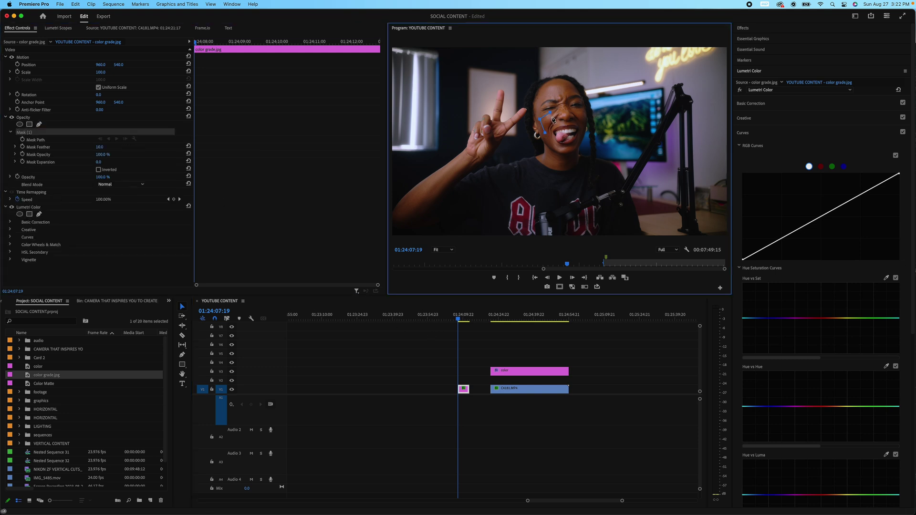
pyautogui.click(551, 115)
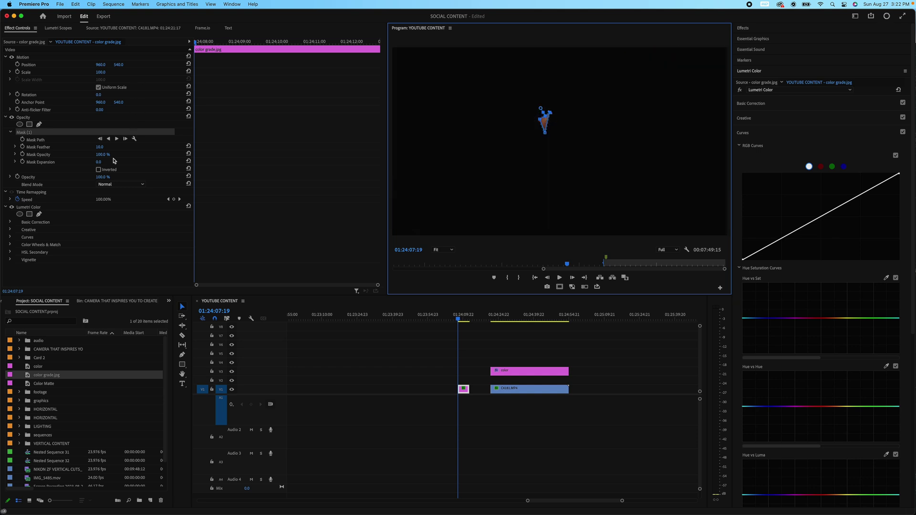
# Inspect the masked reference skin against the skin-tone line in the enlarged vectorscope
pyautogui.click(54, 29)
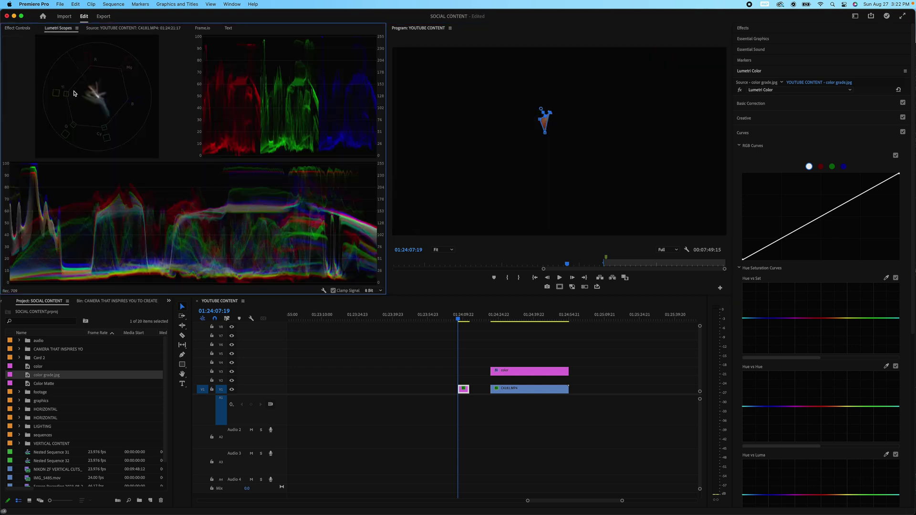
pyautogui.press('`')
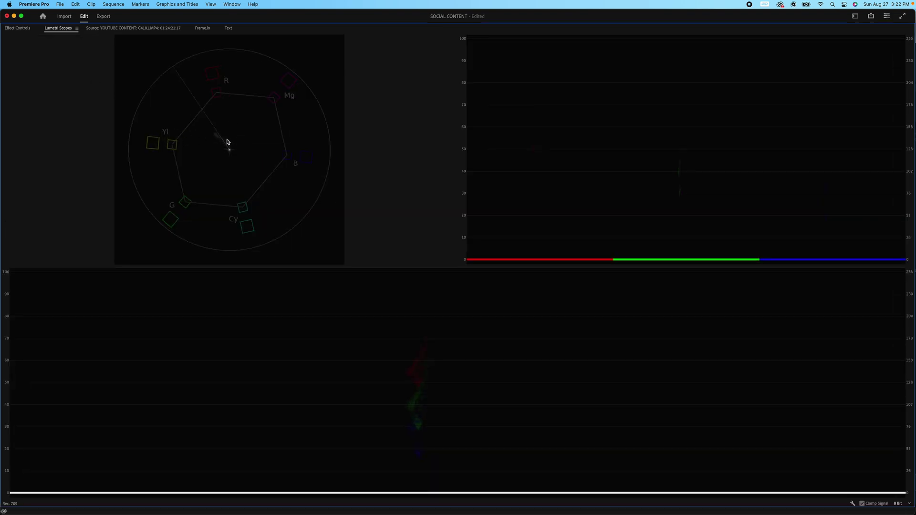
pyautogui.press('`')
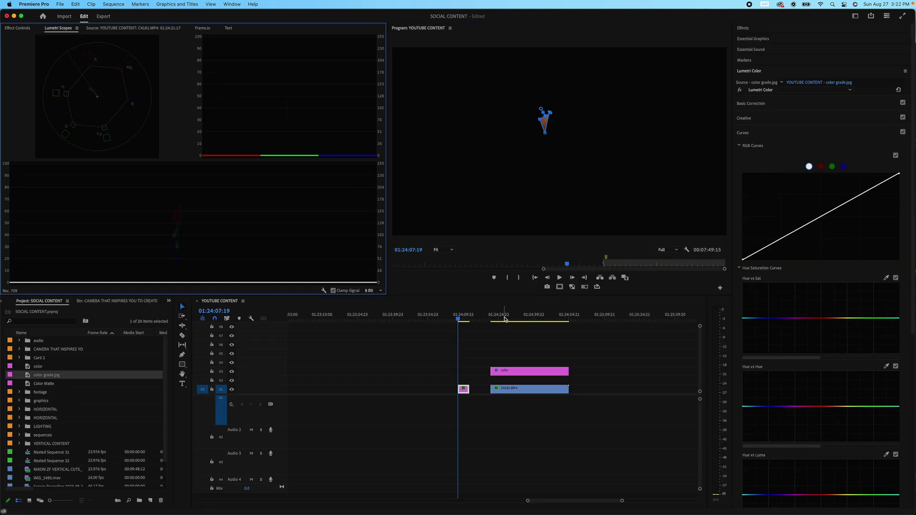
# Draw a matching freeform opacity mask on the cheek in the C4181.MP4 clip and set its feather to 2.0
pyautogui.click(27, 29)
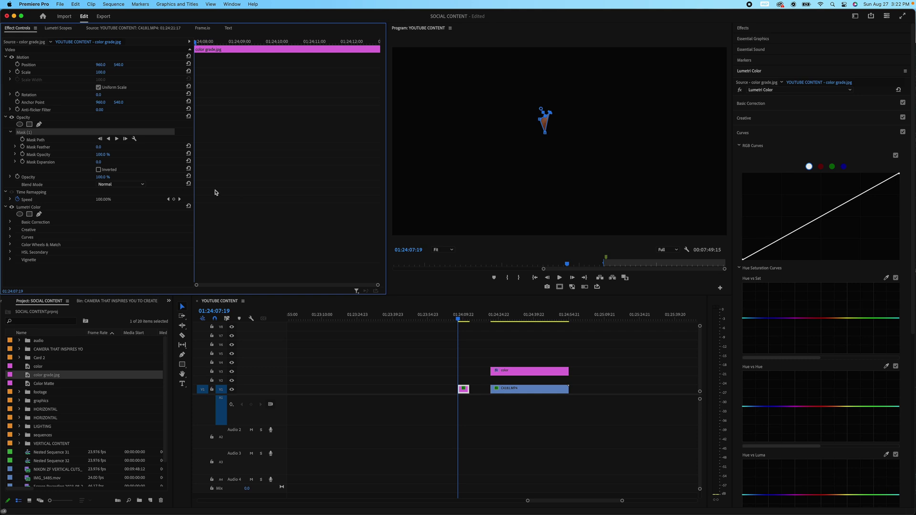
pyautogui.press('Down')
pyautogui.click(498, 309)
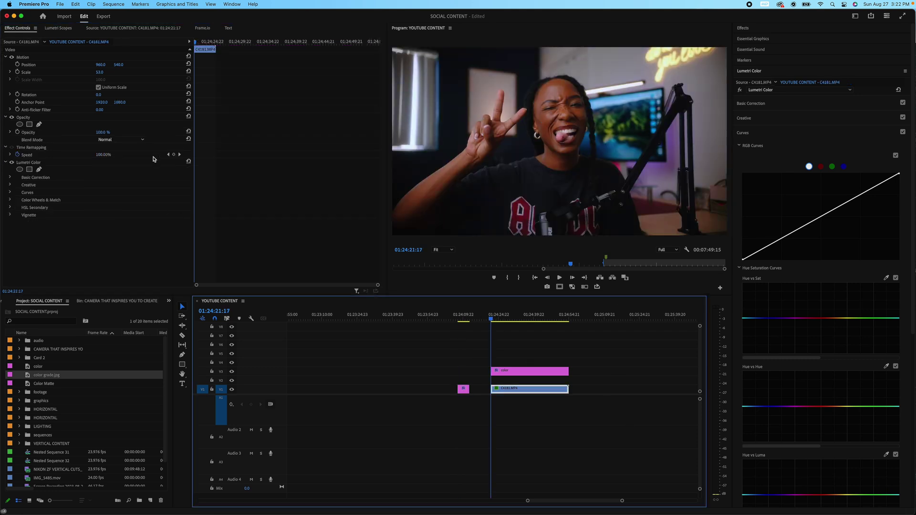
pyautogui.click(40, 124)
pyautogui.click(551, 114)
pyautogui.click(539, 119)
pyautogui.click(545, 132)
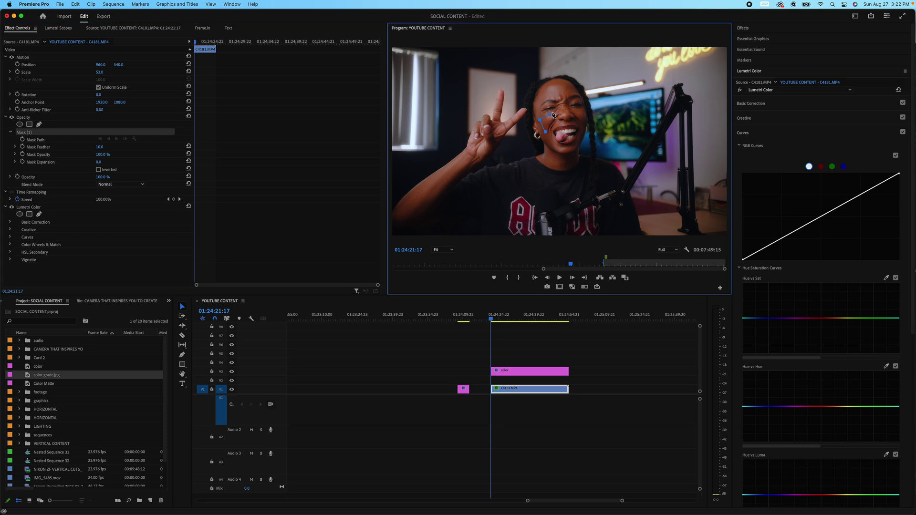
pyautogui.click(551, 114)
pyautogui.moveTo(104, 148); pyautogui.dragTo(95, 149)
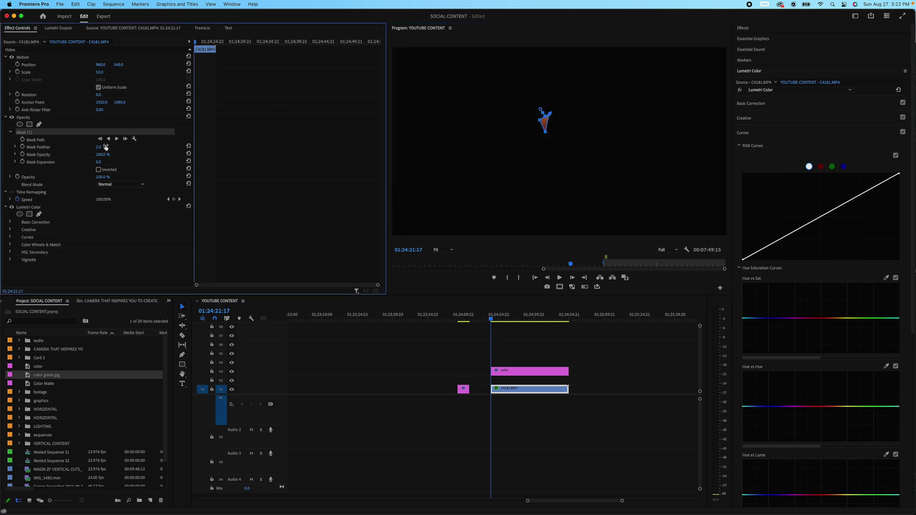
# Examine the masked skin of C4181.MP4 against the skin-tone line in the enlarged Lumetri Scopes
pyautogui.click(58, 28)
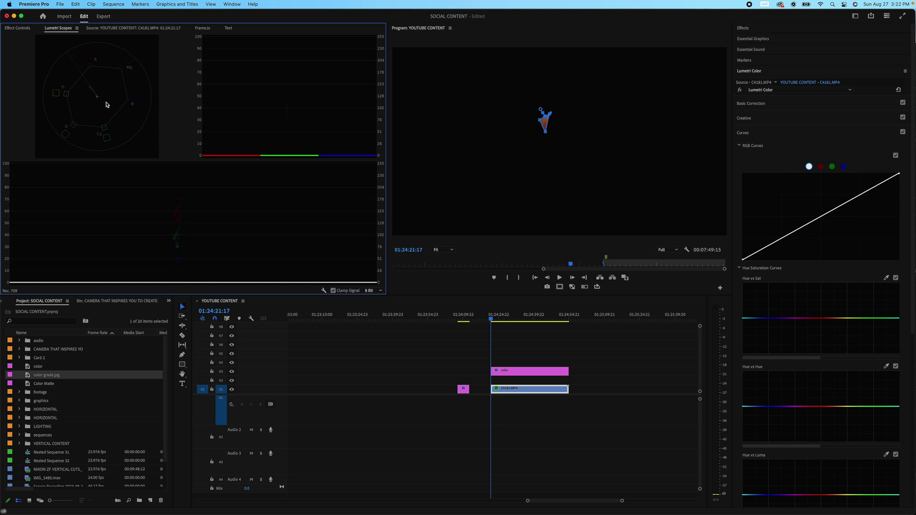
pyautogui.press('`')
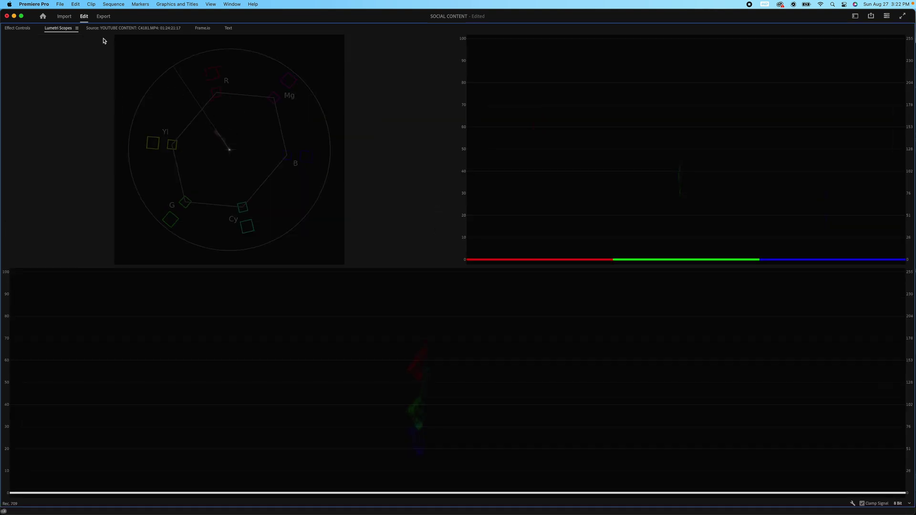
pyautogui.click(22, 29)
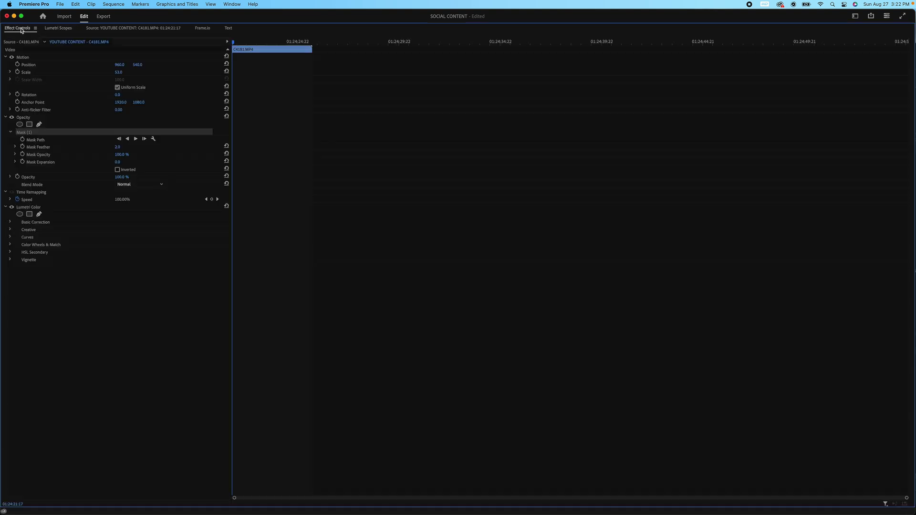
pyautogui.click(58, 29)
pyautogui.press('`')
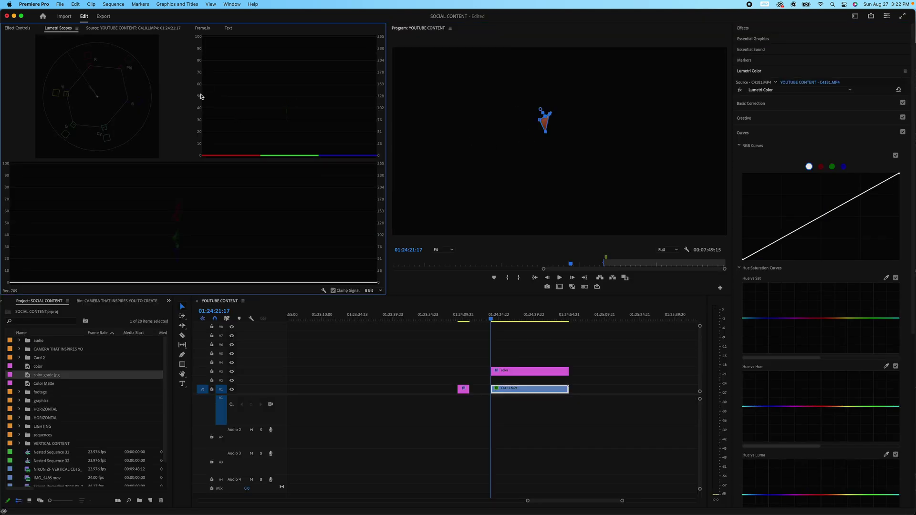
# Remove the opacity mask from C4181.MP4 to restore the full frame, and reselect the clip
pyautogui.click(22, 29)
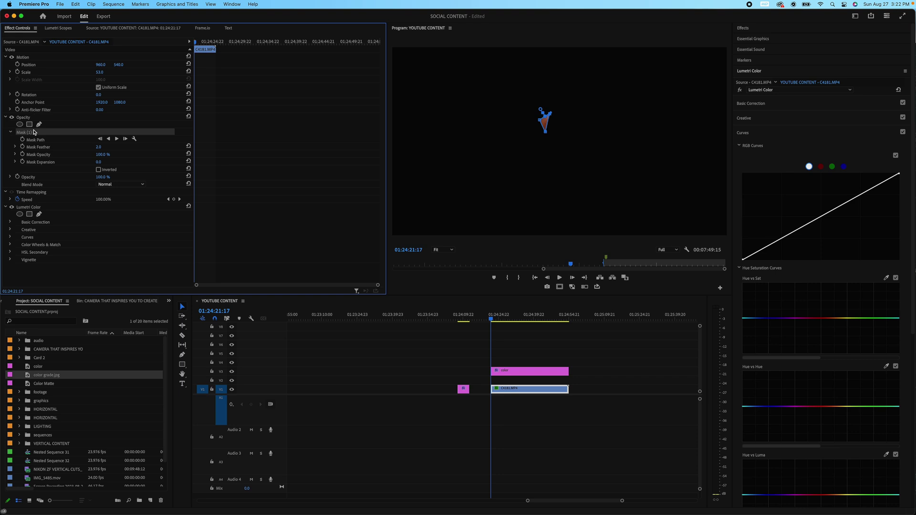
pyautogui.click(214, 172)
pyautogui.click(539, 343)
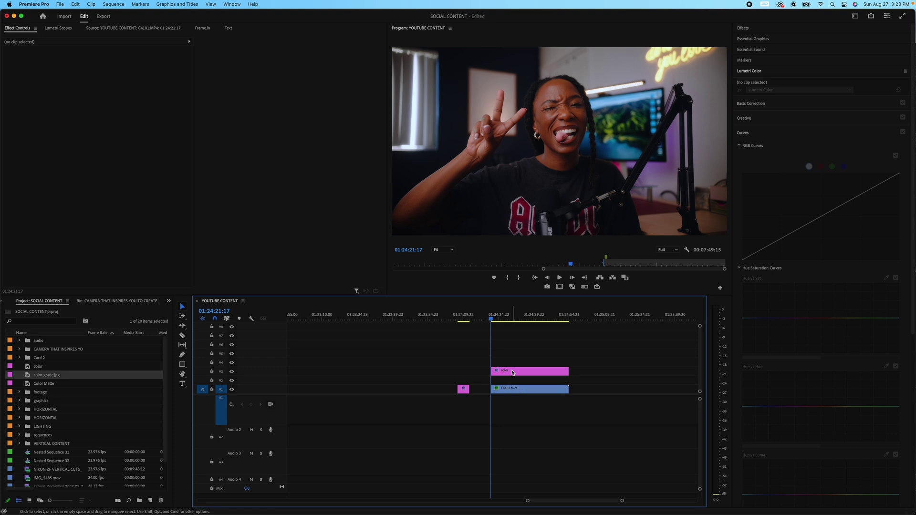
pyautogui.click(510, 388)
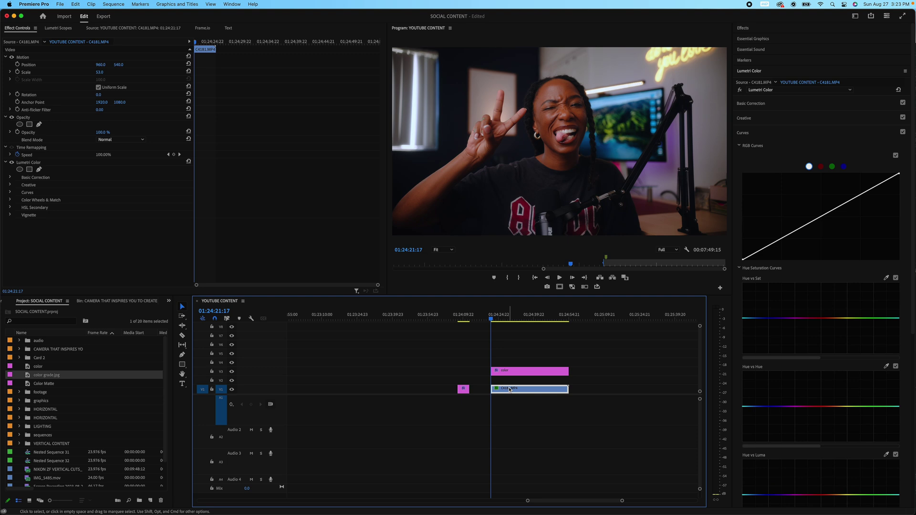